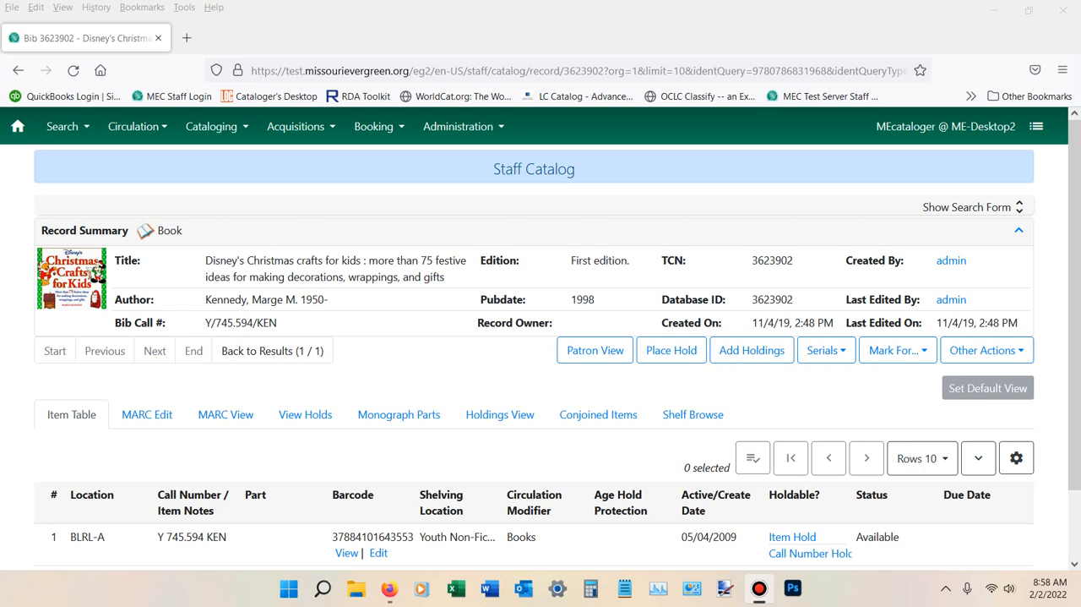
Start adding holdings to the Disney's Christmas crafts record and open the holdings editor's item templates
scroll(828, 456, "down", 2)
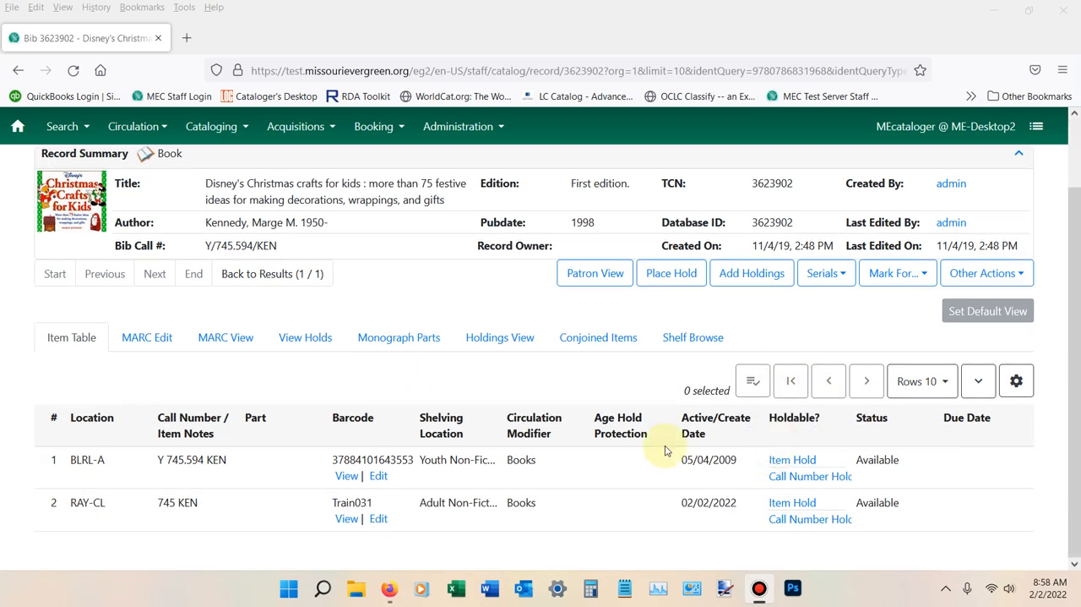
scroll(149, 505, "up", 2)
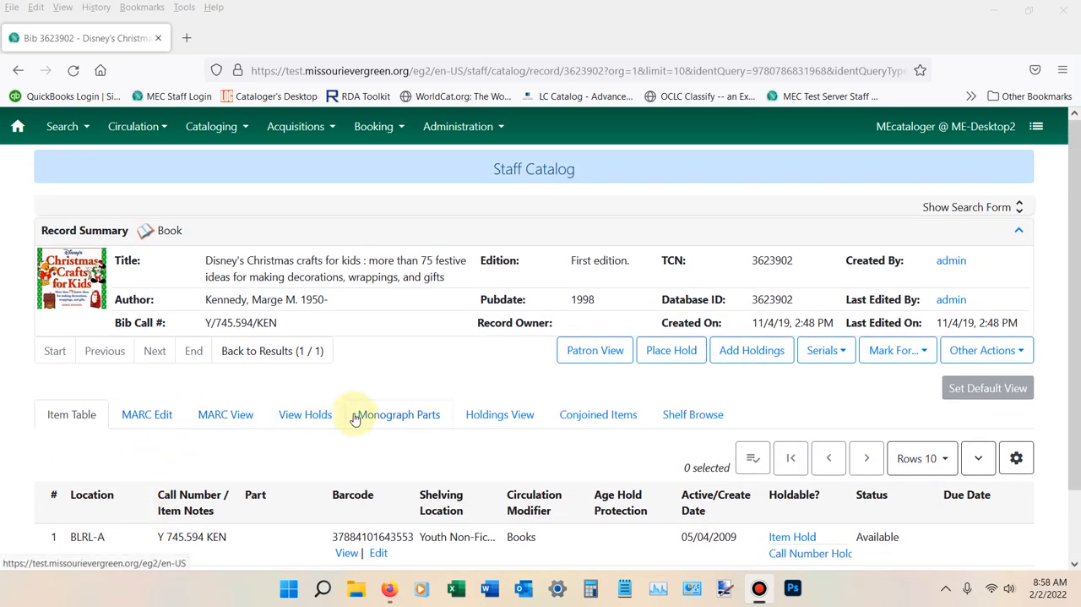
left_click(751, 351)
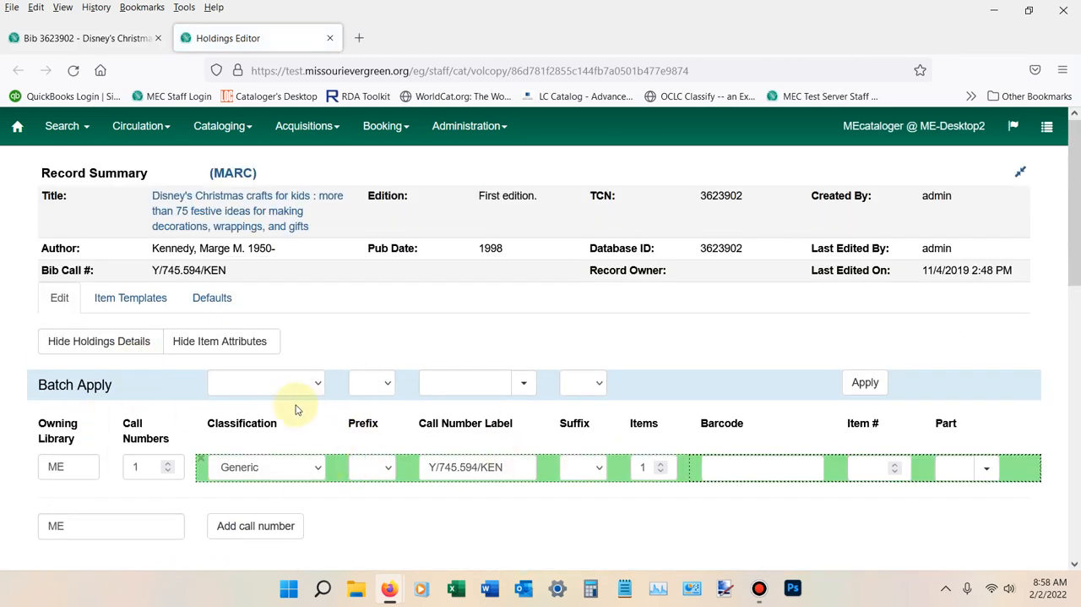
left_click(131, 300)
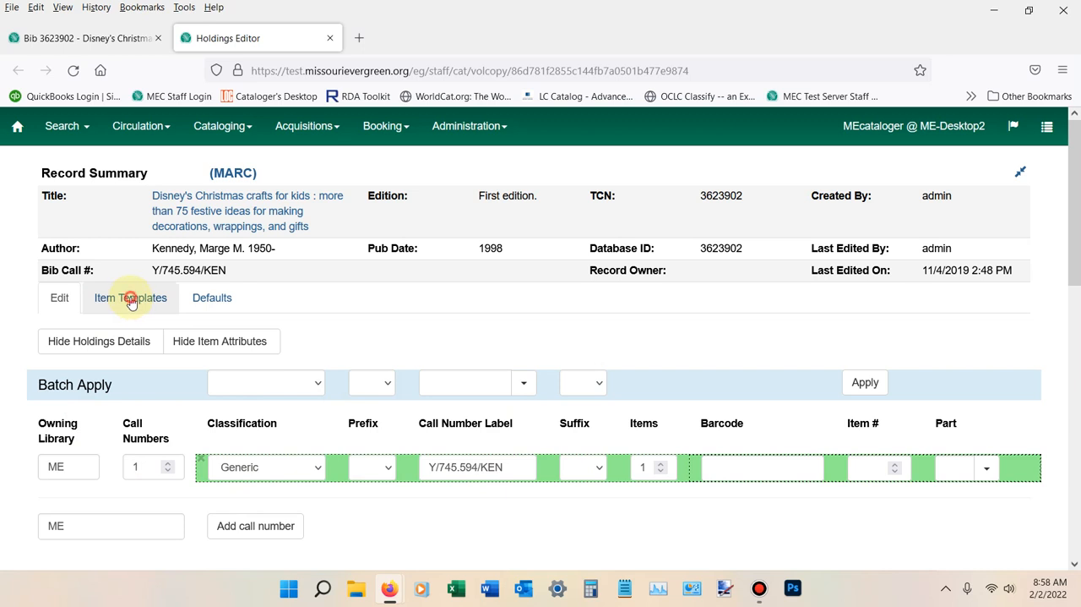
Name the new item template "RAY-CL Adult Non"
left_click(148, 339)
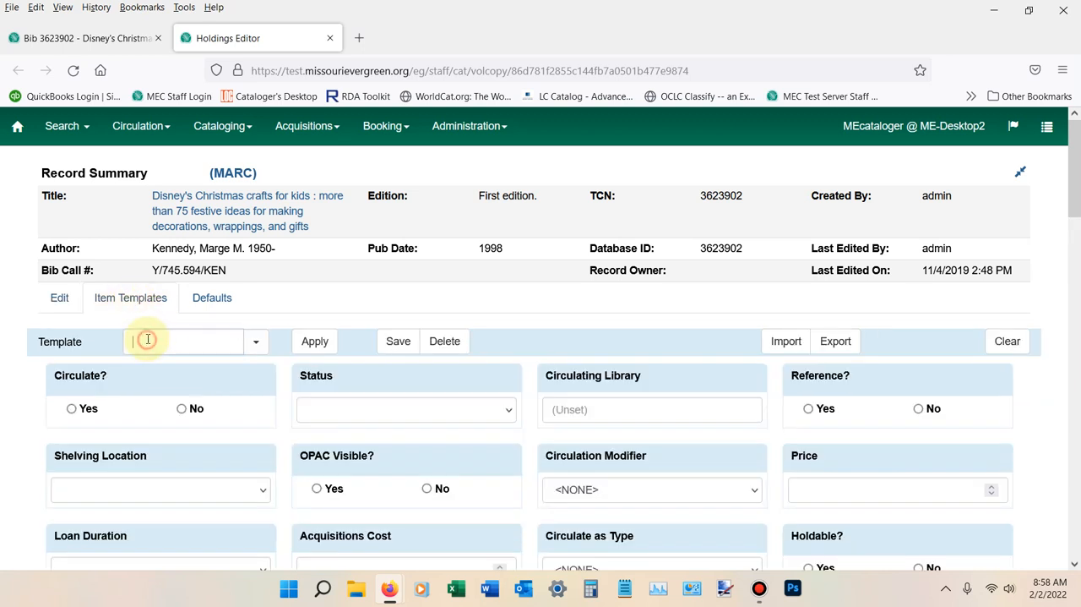
type("RAY-")
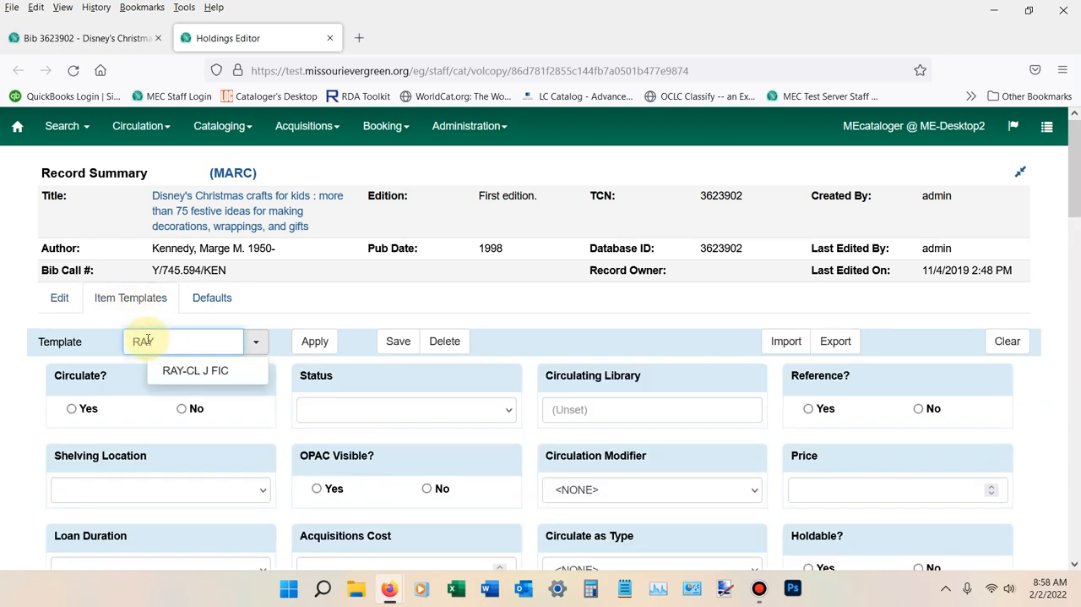
type("CL ADult ")
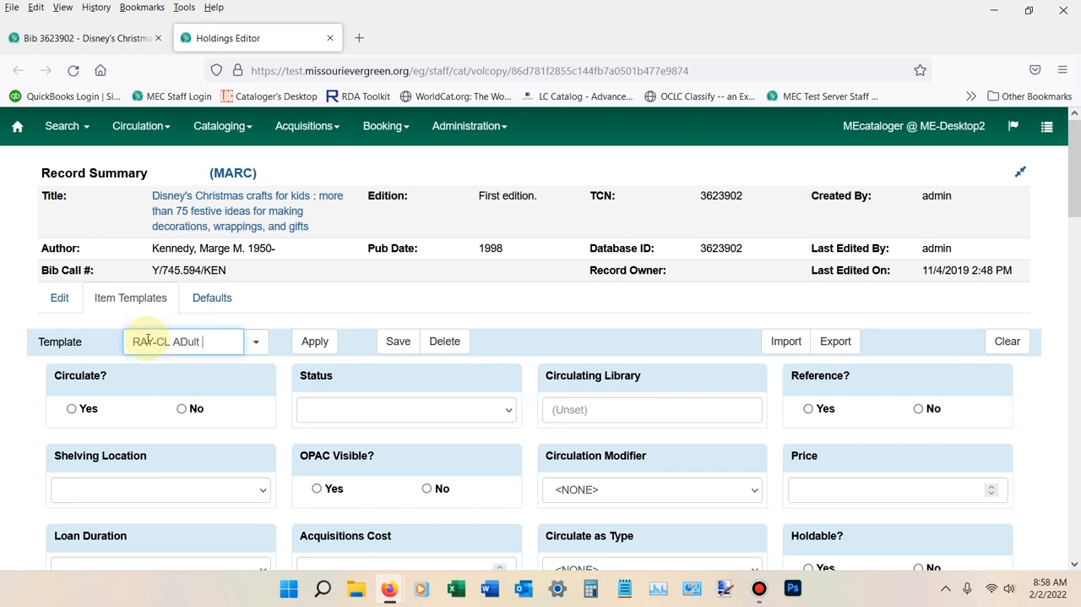
type("Non")
left_click(188, 340)
key("BackSpace")
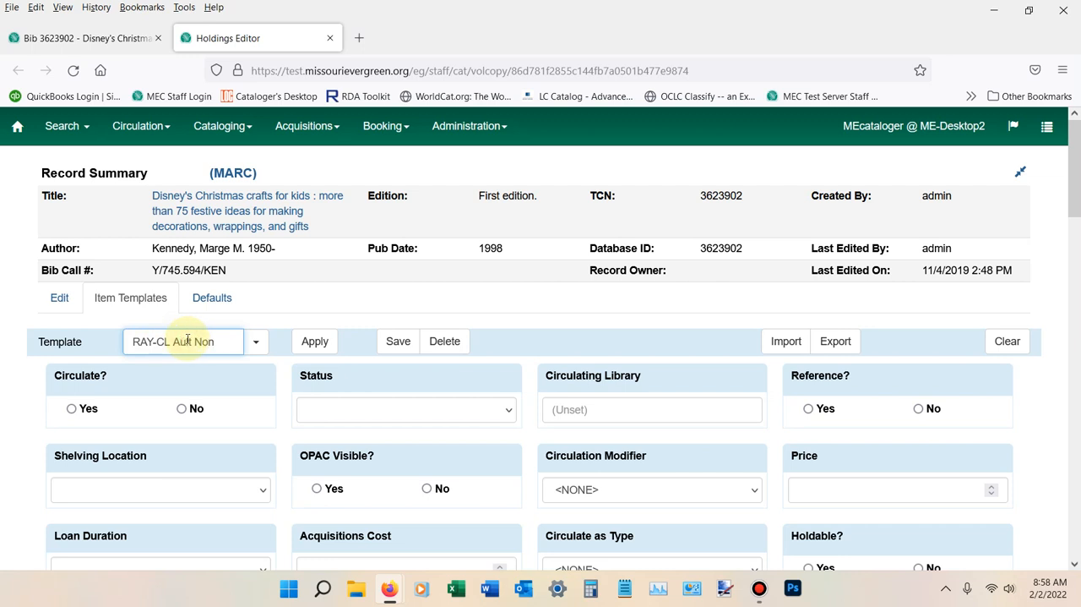
type("d")
Set the template's Circulate option to Yes and its Status to Available
scroll(126, 330, "down", 2)
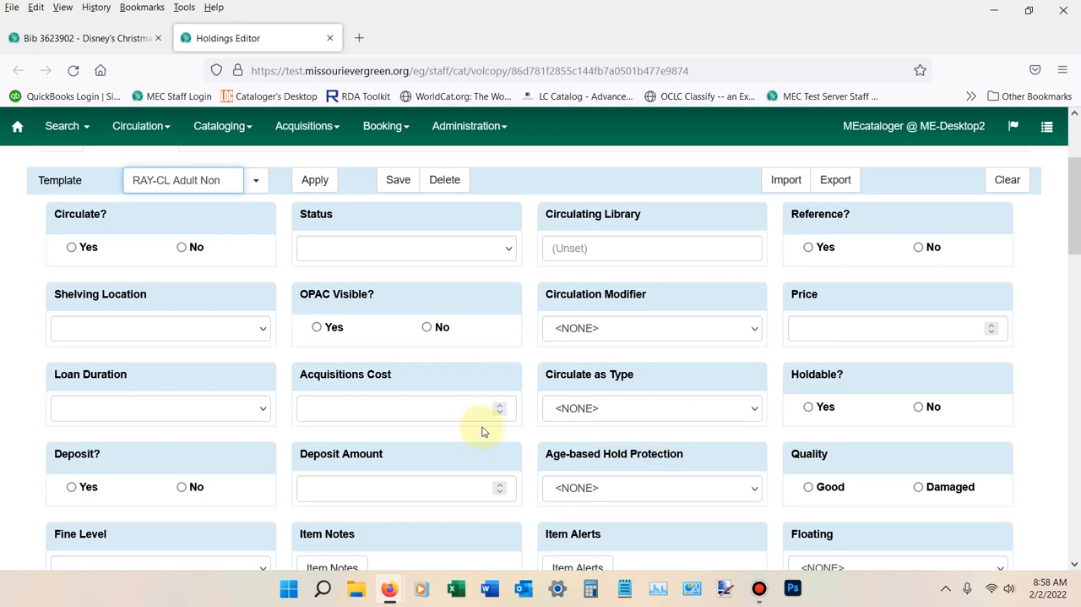
scroll(482, 429, "up", 2)
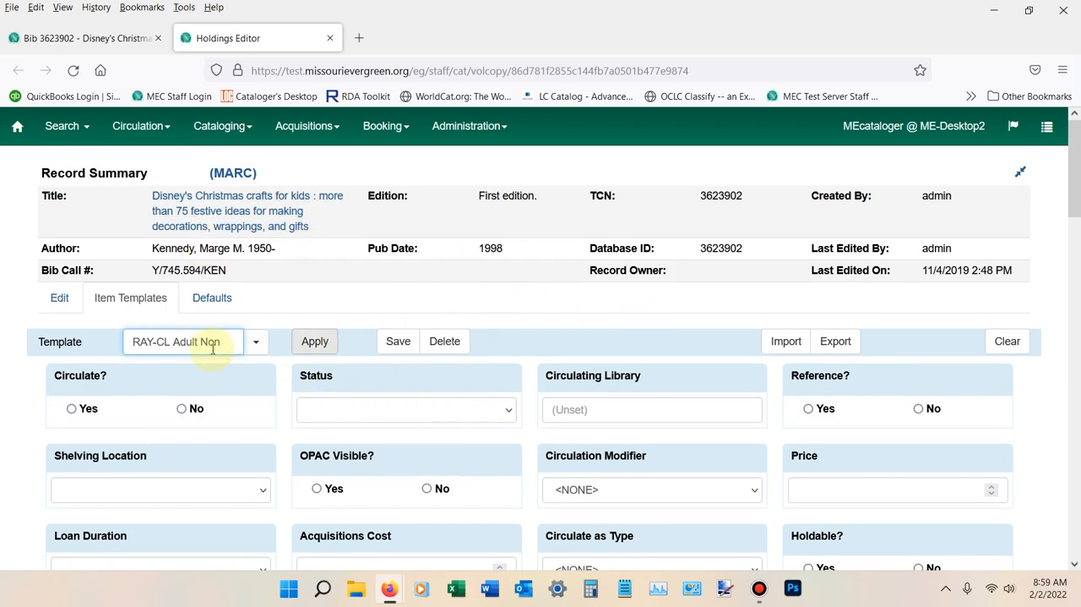
scroll(197, 362, "down", 1)
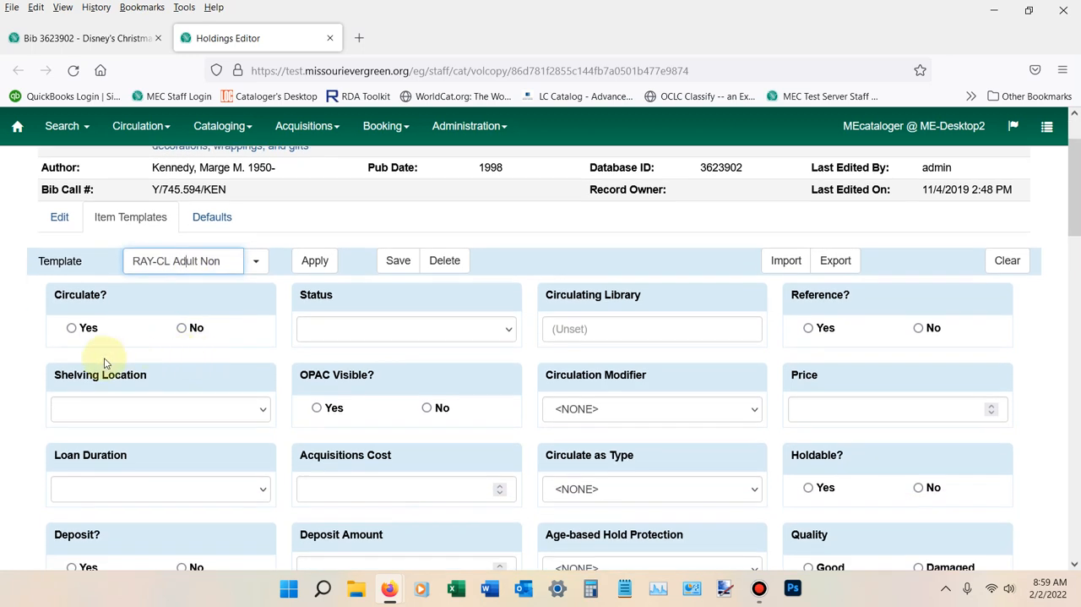
left_click(72, 329)
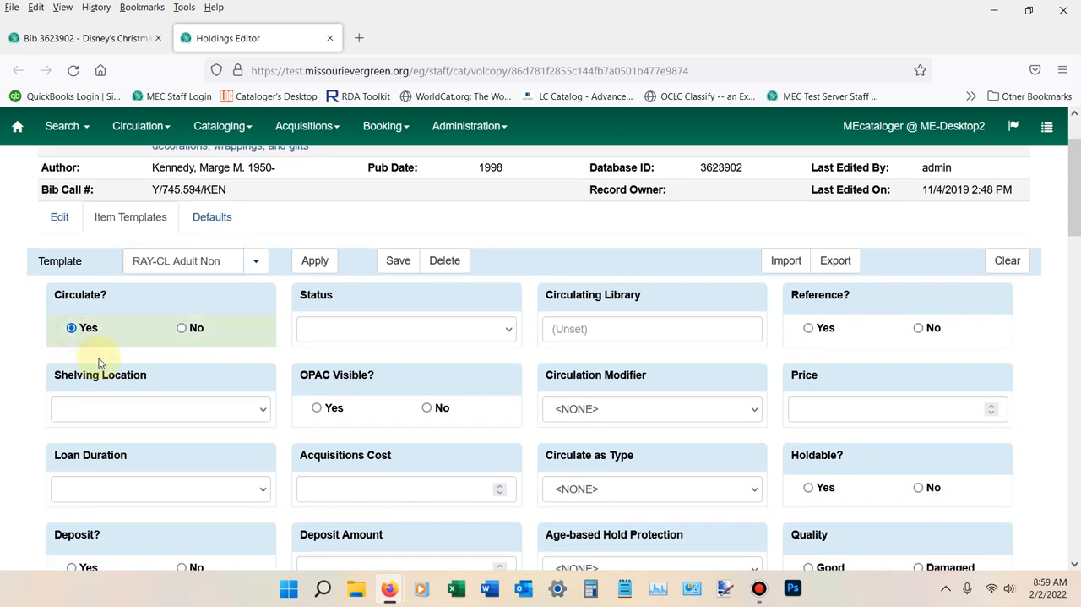
left_click(507, 329)
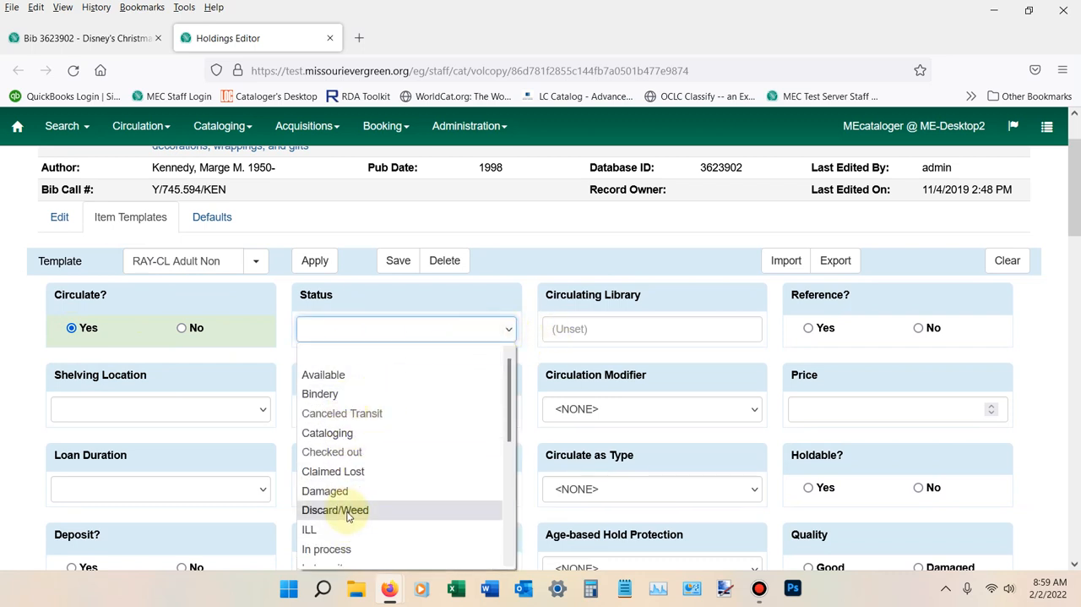
left_click(343, 374)
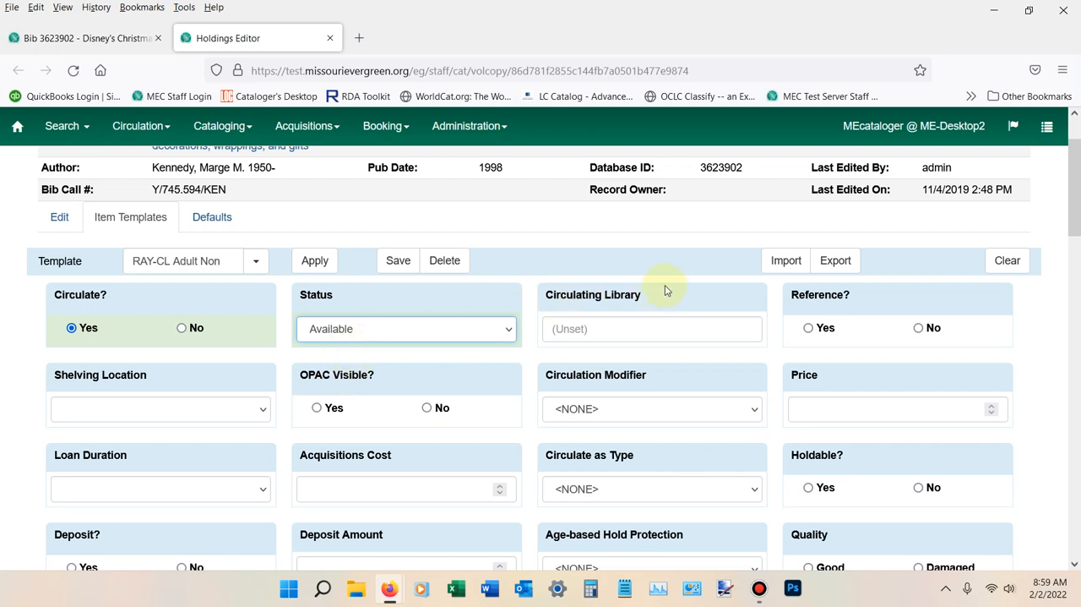
Set the template's Circulating Library to RAY-CL and Reference to No
left_click(587, 329)
type("Ray")
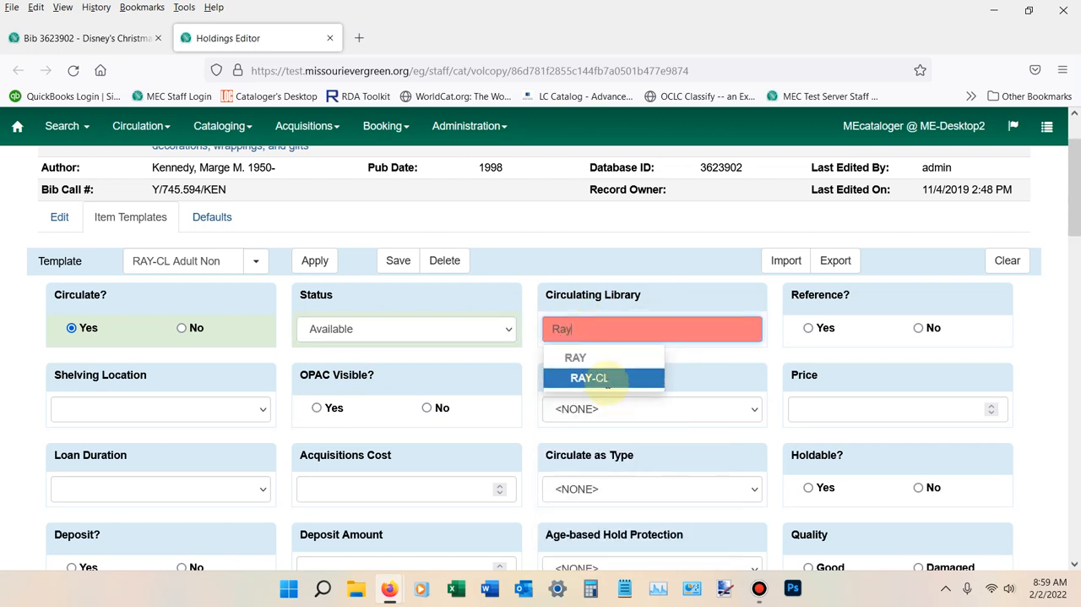
left_click(610, 380)
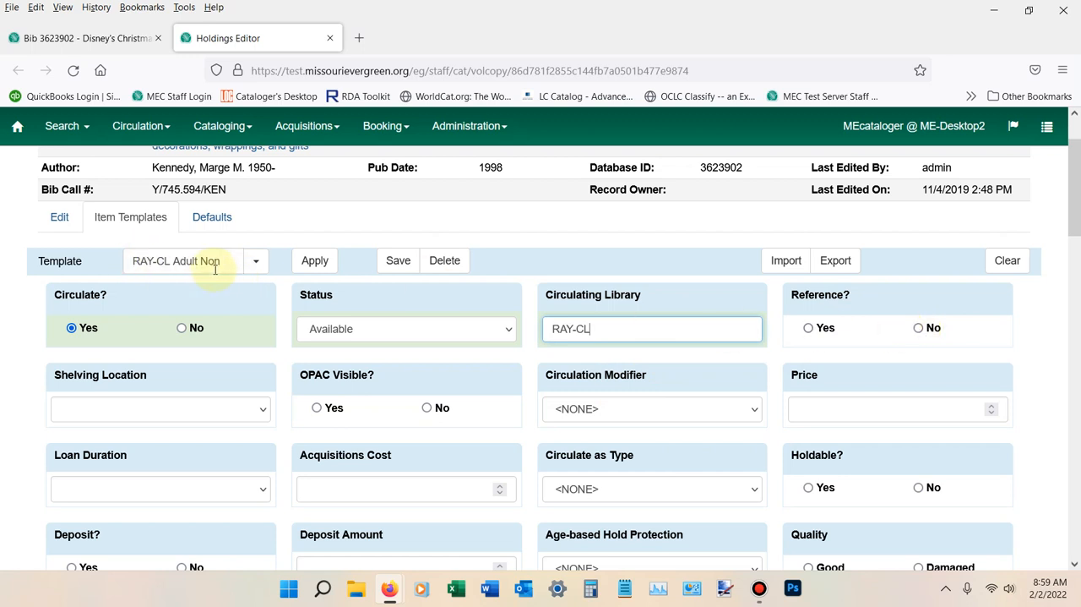
left_click(919, 327)
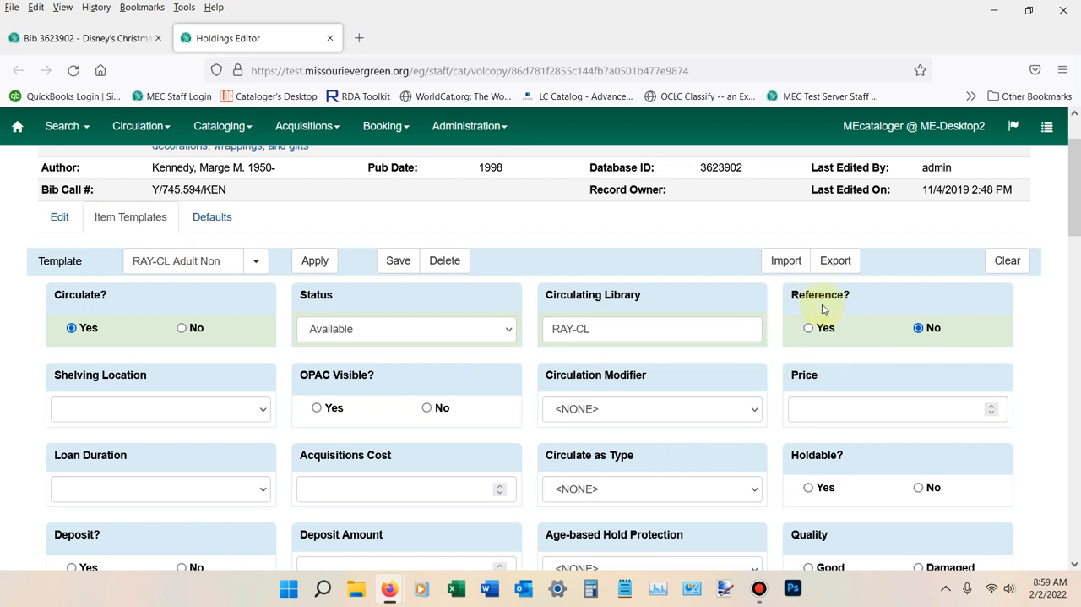
Set the template's Shelving Location to Adult Non-Fiction (RAY-CL)
scroll(240, 362, "down", 1)
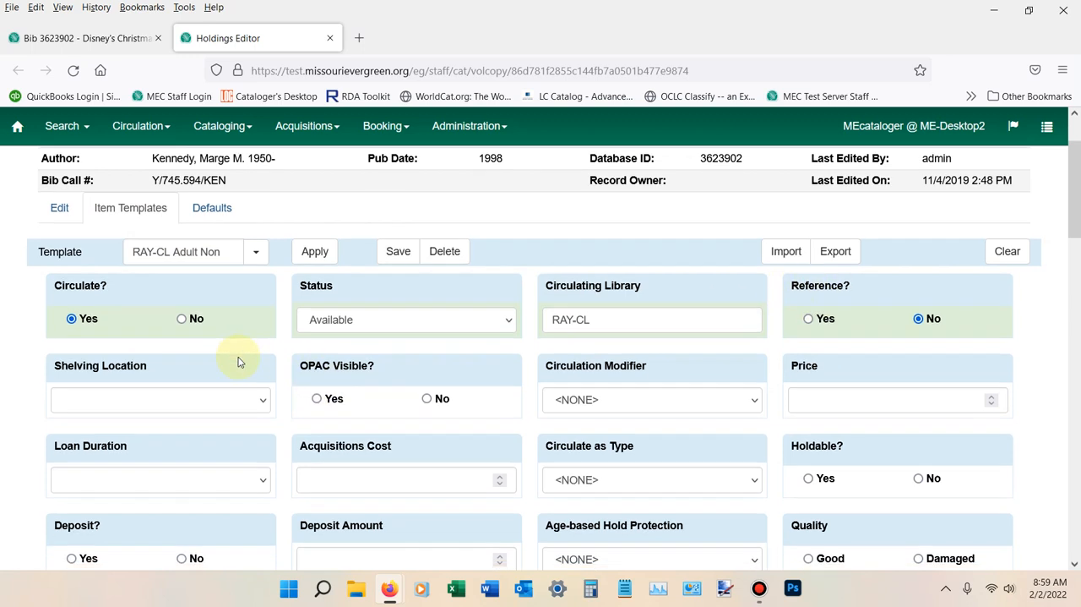
scroll(239, 362, "down", 3)
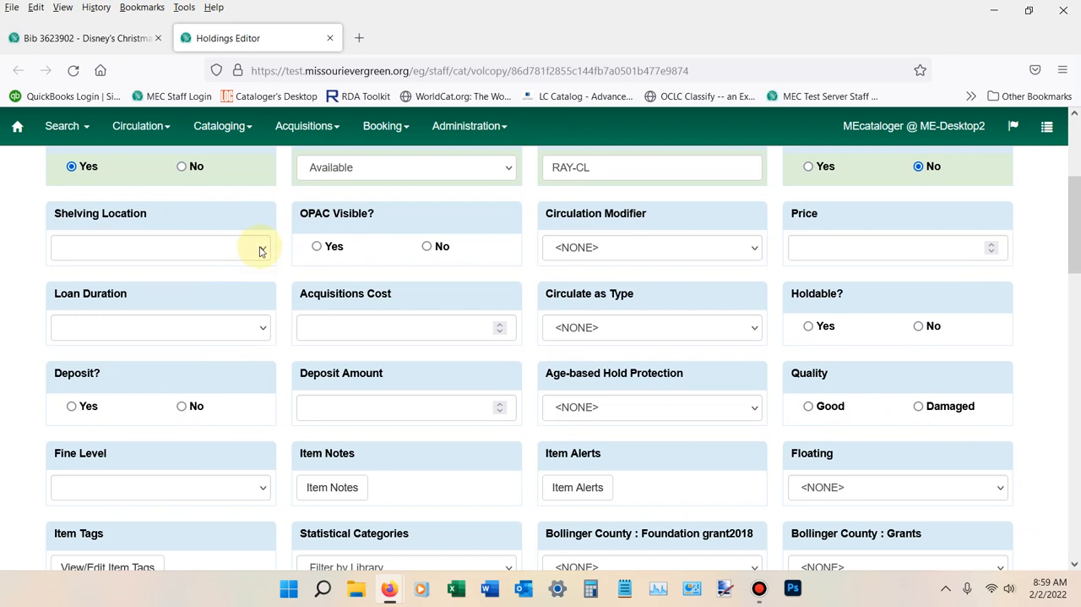
left_click(260, 249)
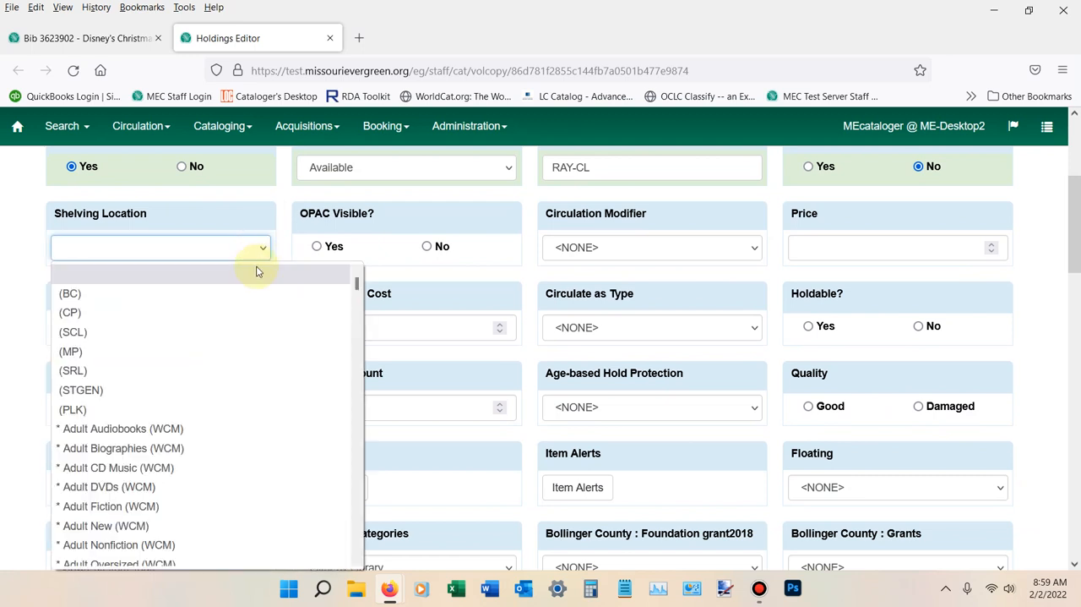
left_click_drag(357, 285, 358, 294)
scroll(358, 294, "down", 10)
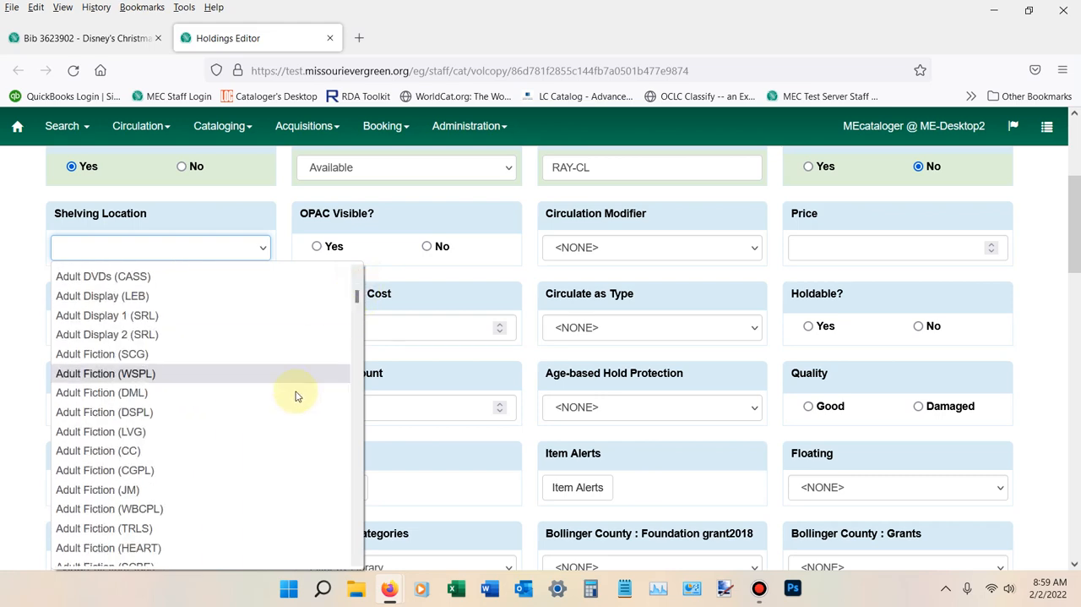
scroll(294, 394, "down", 10)
scroll(294, 393, "down", 6)
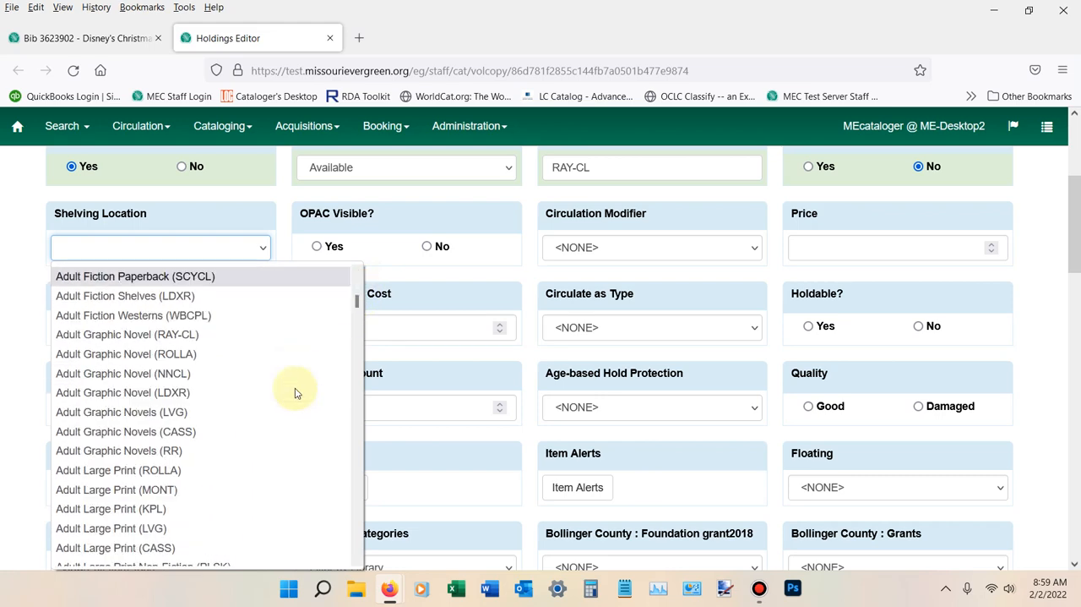
scroll(295, 390, "down", 5)
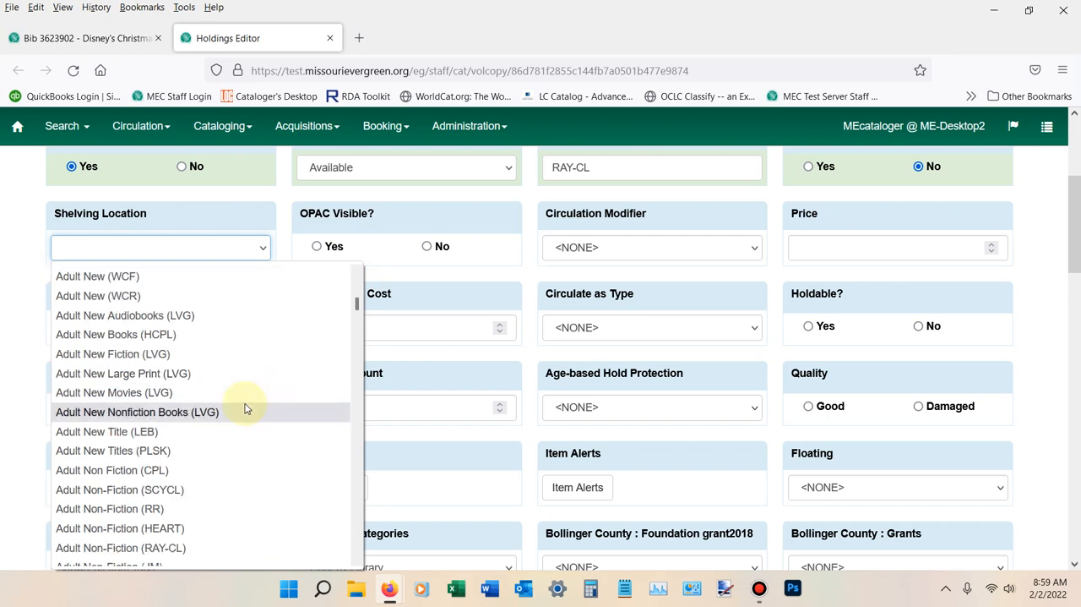
left_click(150, 548)
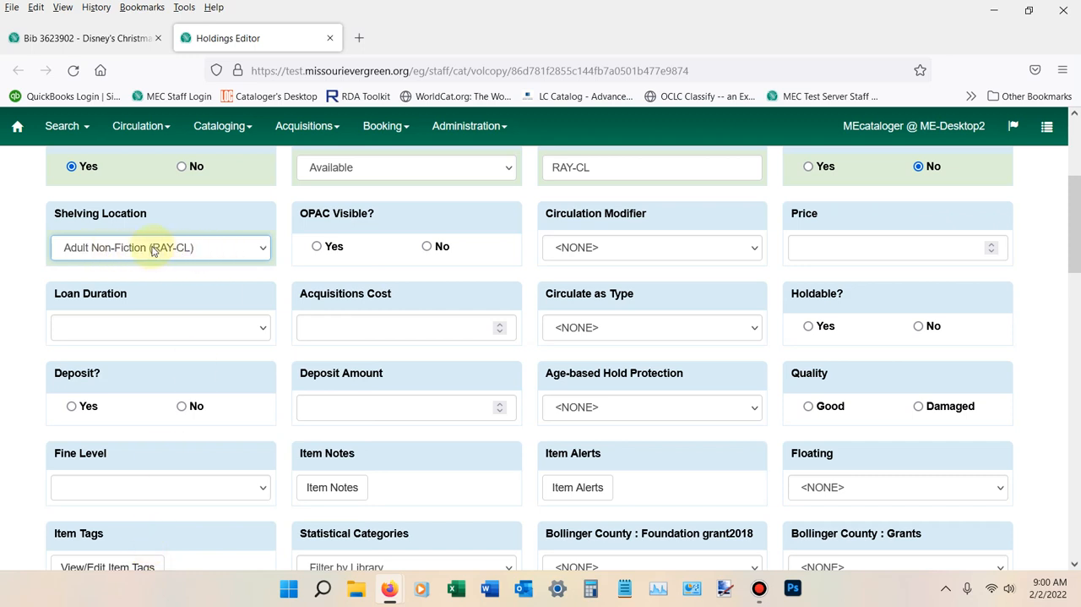
Make the template's items OPAC visible and set the Circulation Modifier to Books
left_click(316, 247)
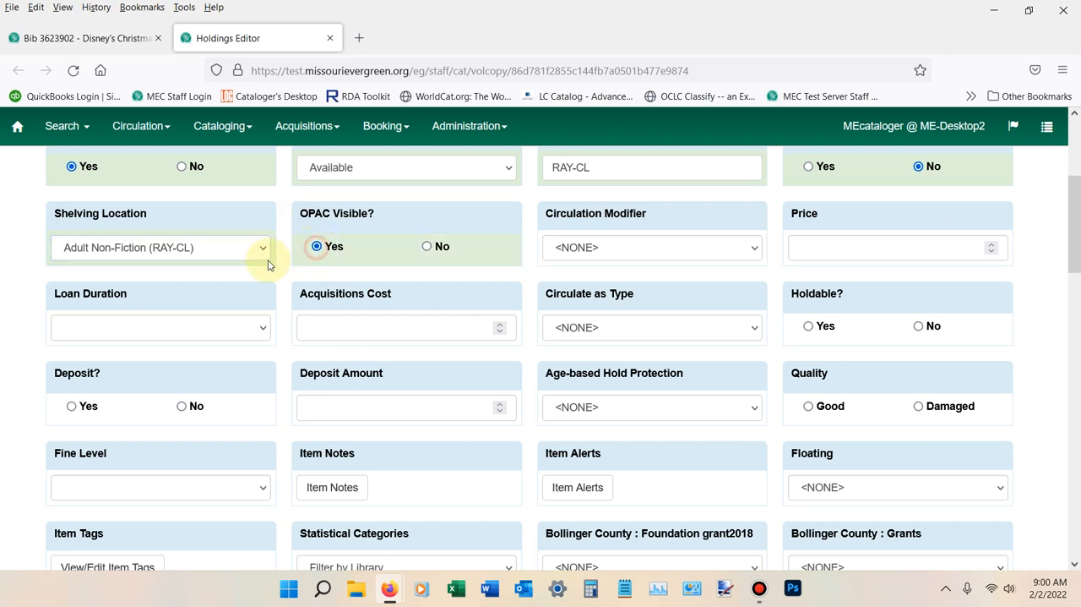
left_click(618, 250)
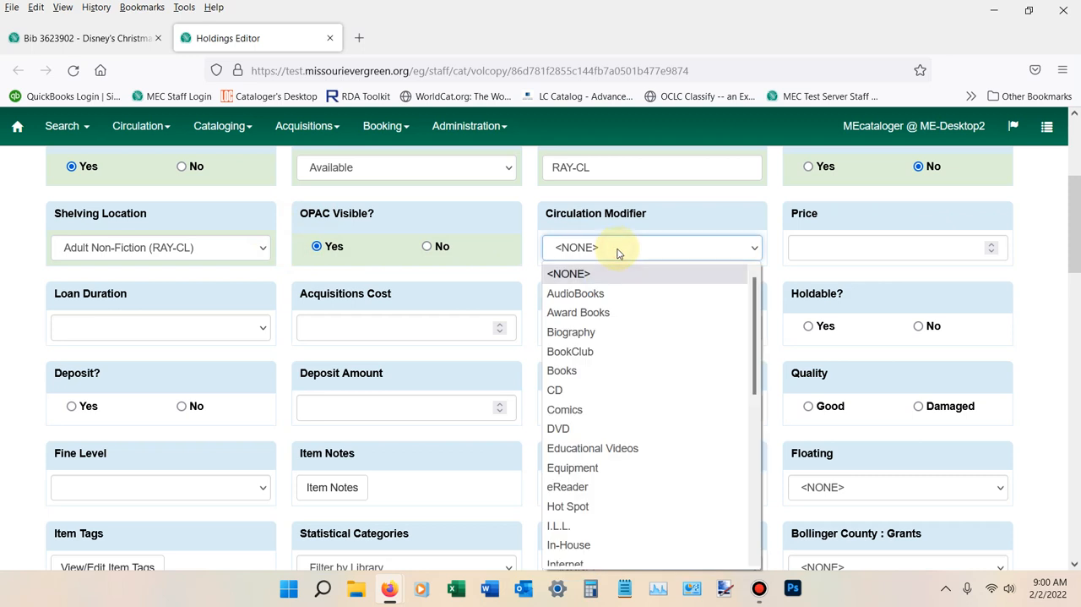
left_click(573, 373)
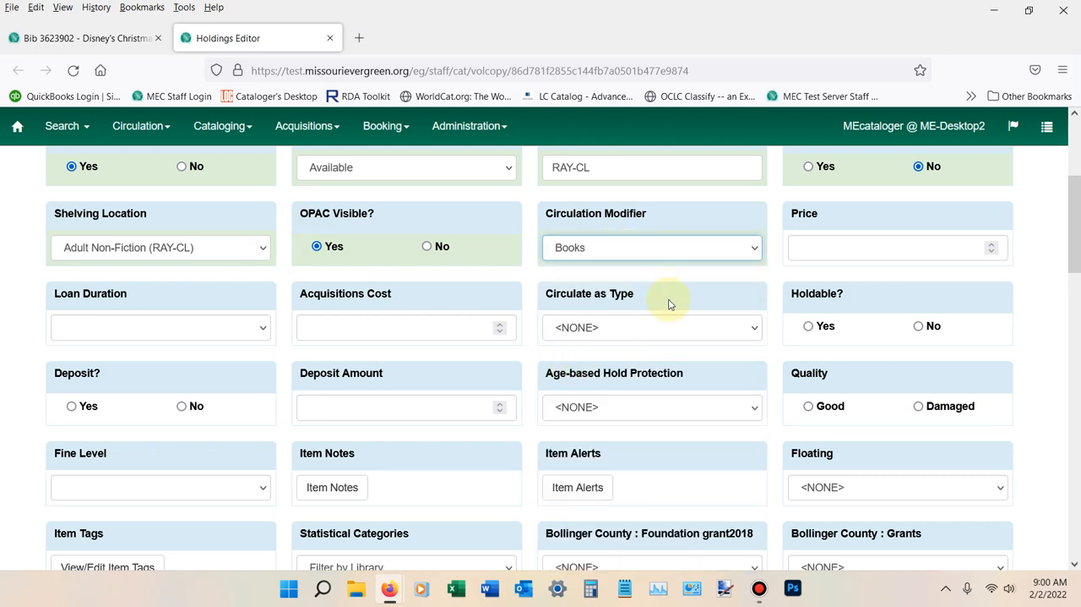
Set the template's Price to 20 and its Loan Duration to Normal
left_click(871, 245)
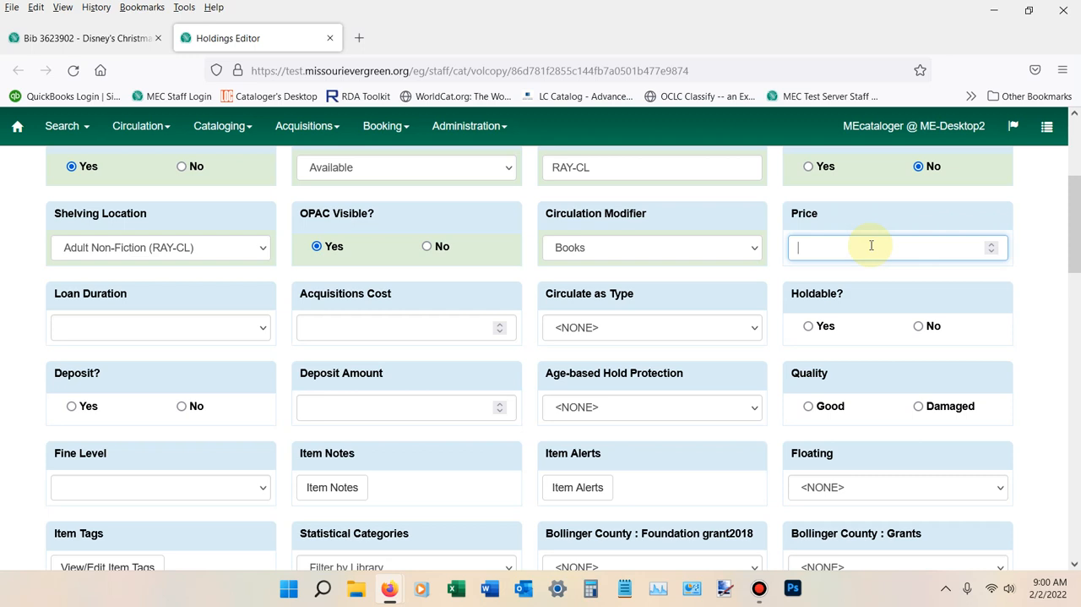
type("20")
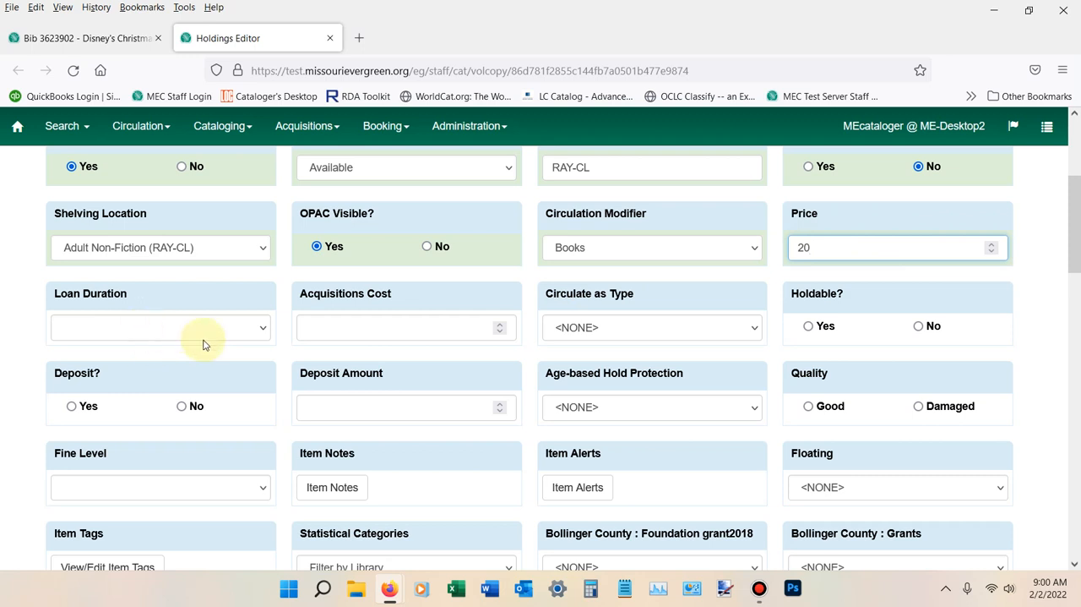
left_click(261, 331)
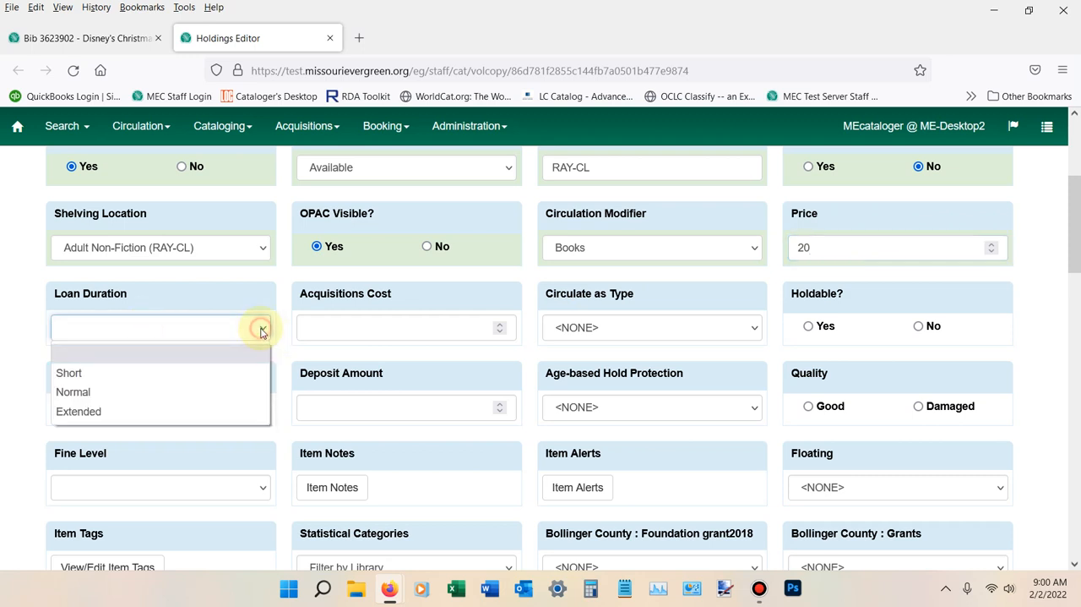
left_click(115, 394)
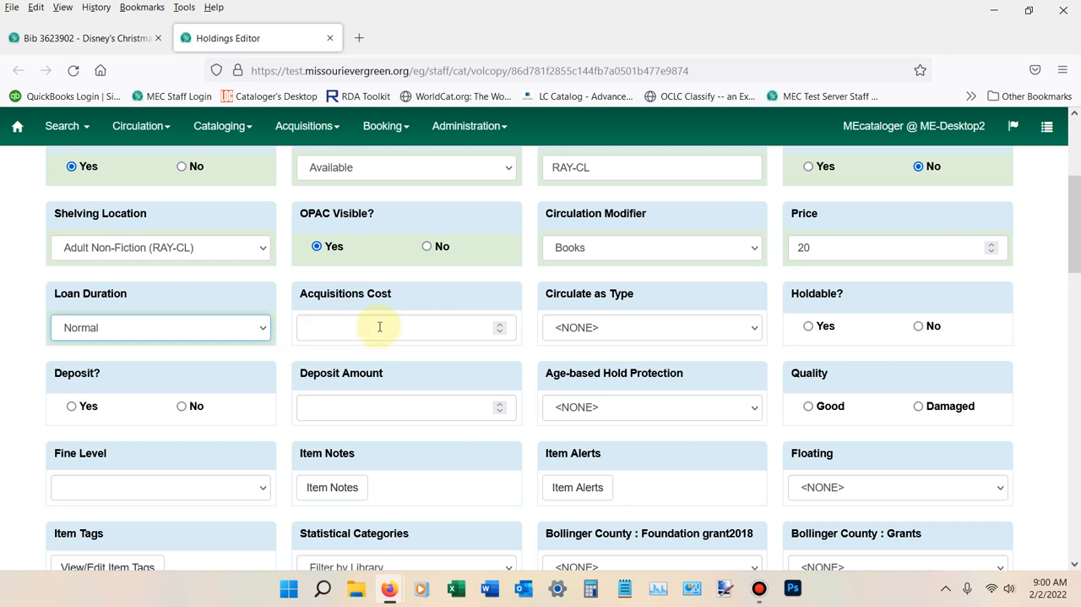
Set the template's Circulate as Type to Books
left_click(756, 331)
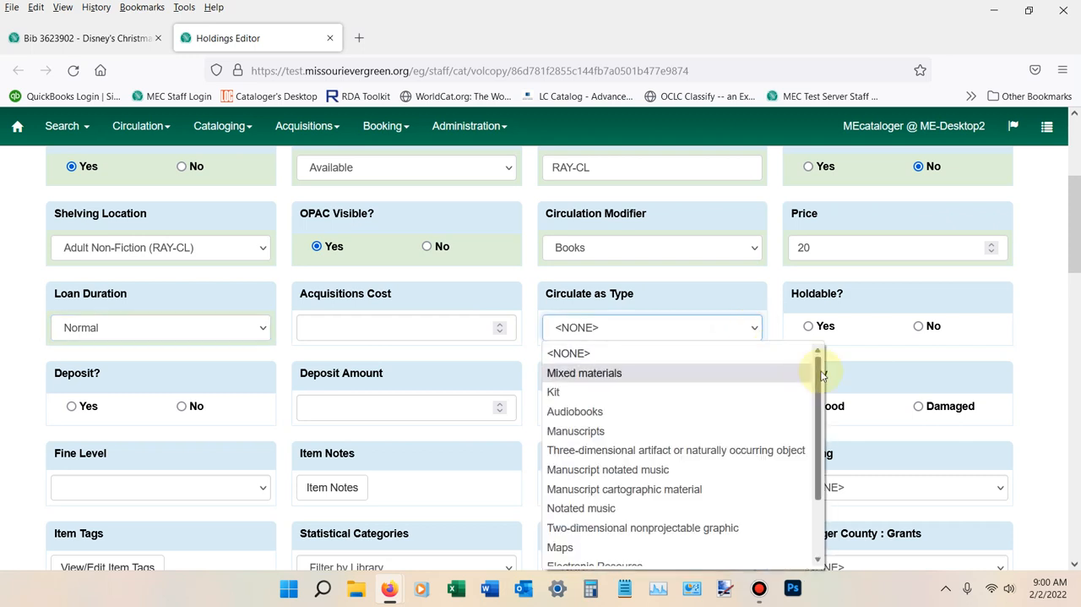
left_click_drag(822, 375, 817, 437)
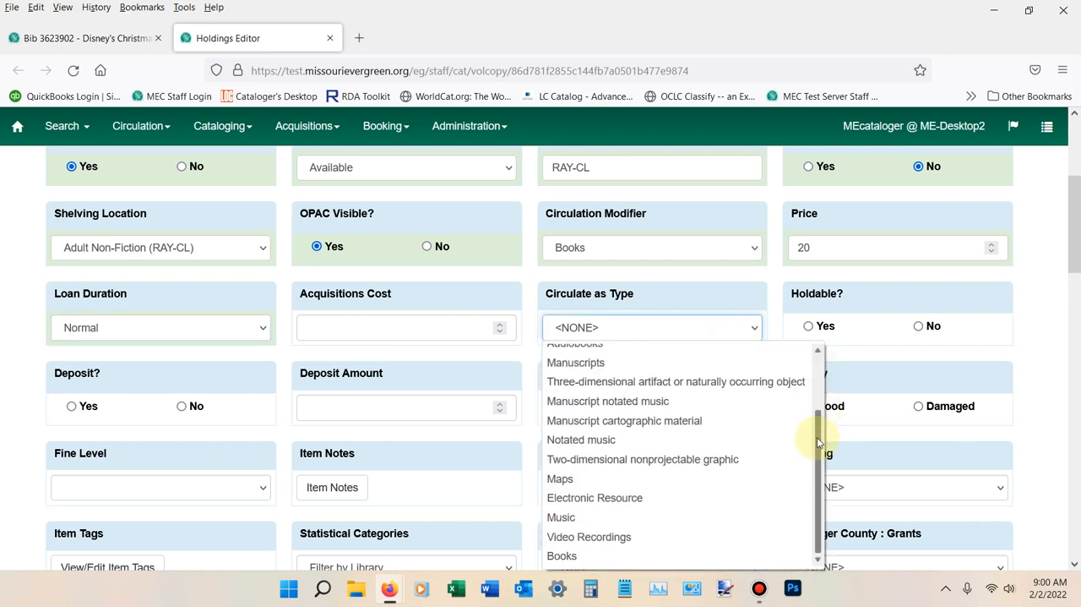
left_click(569, 555)
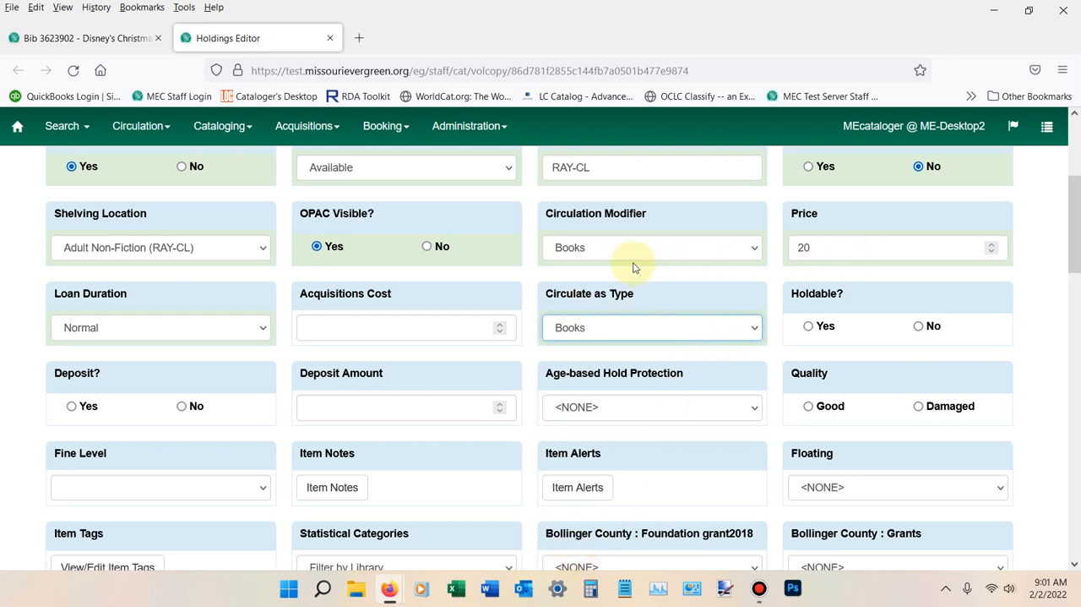
Set the template's Holdable option to Yes and Deposit to No
left_click(808, 326)
scroll(401, 362, "down", 4)
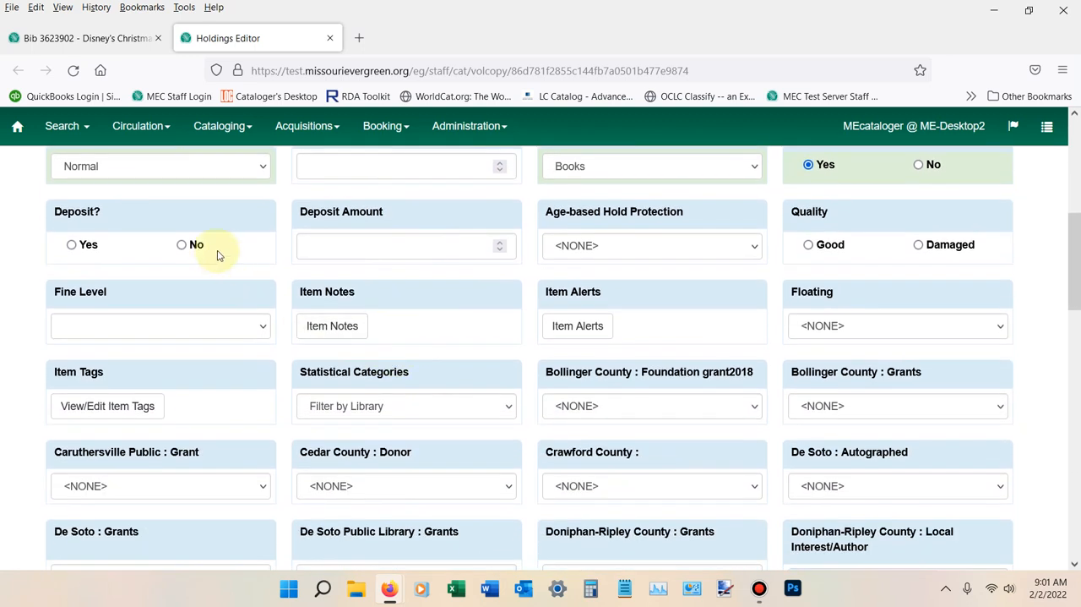
left_click(181, 245)
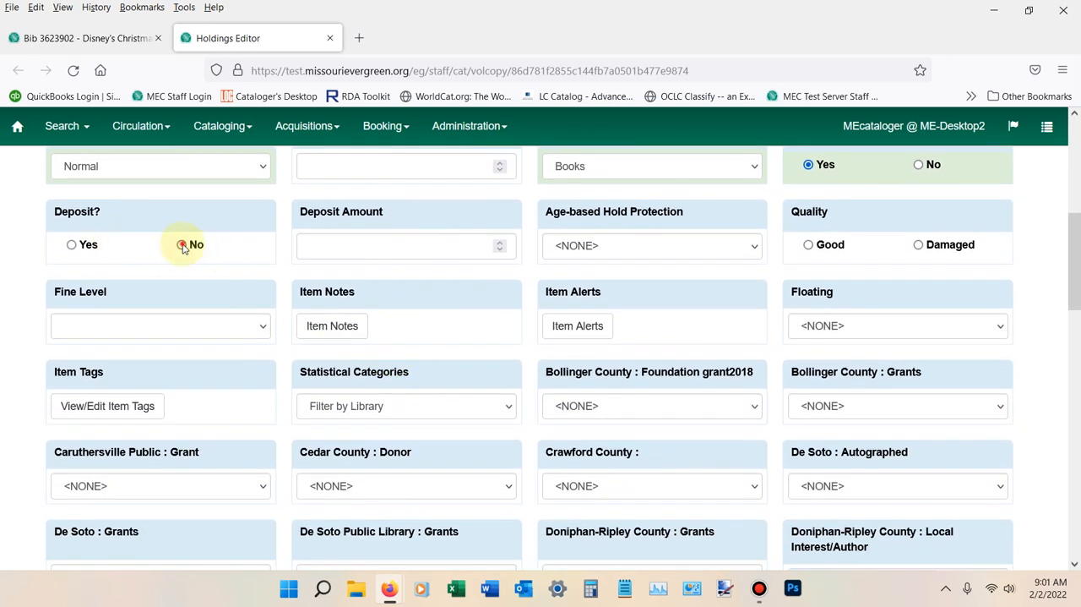
Keep the template's Age-based Hold Protection at <NONE> and set Quality to Good
left_click(605, 245)
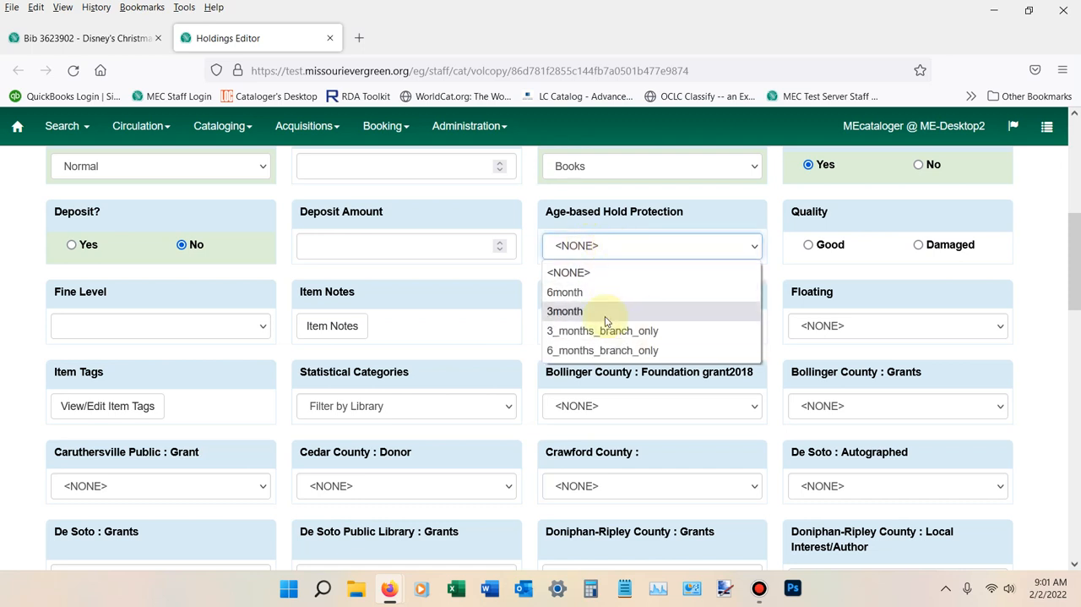
left_click(578, 277)
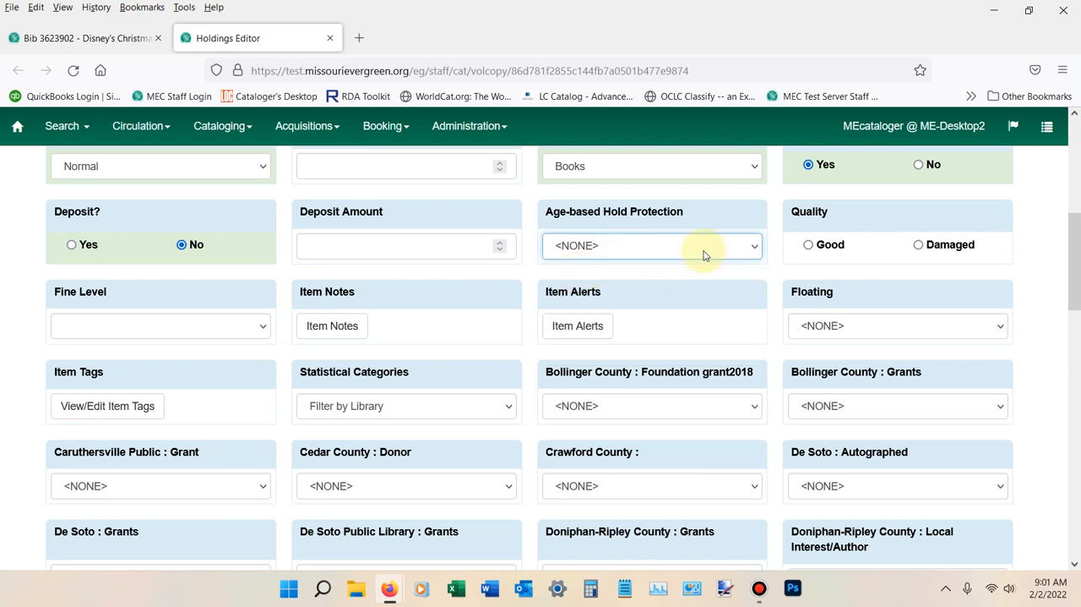
left_click(809, 244)
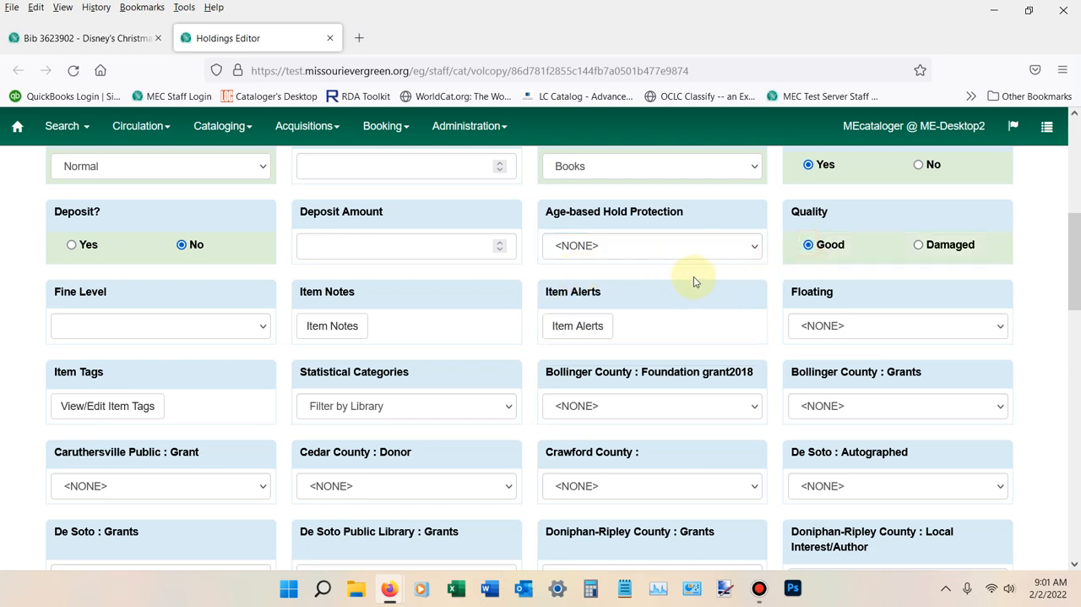
Set the template's Fine Level to Normal
left_click(202, 328)
left_click(119, 392)
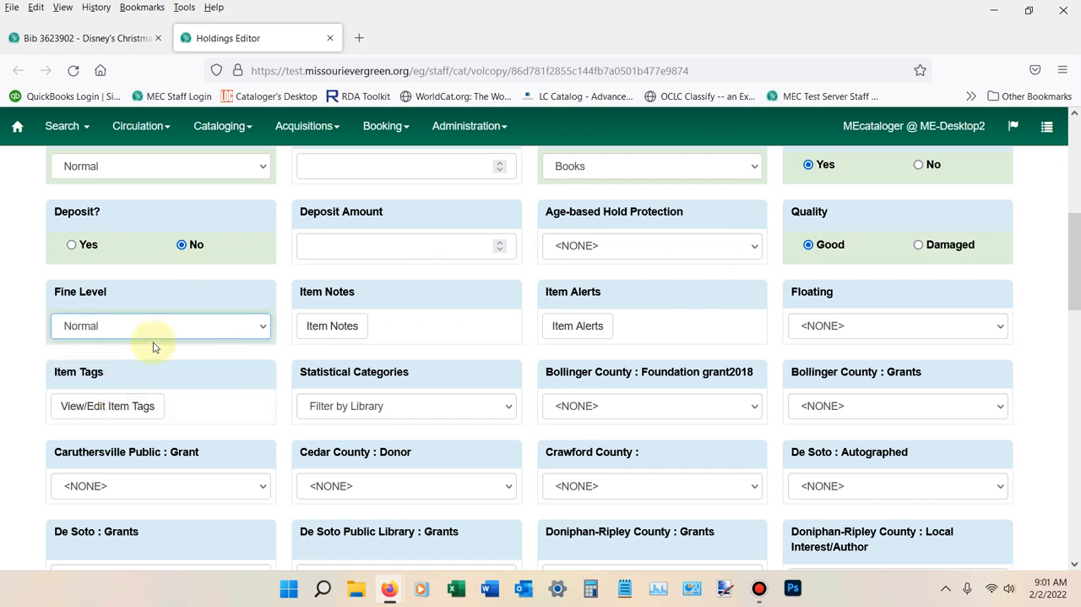
Review the template's remaining fields, from item notes and alerts through the libraries' statistical categories
scroll(406, 336, "down", 1)
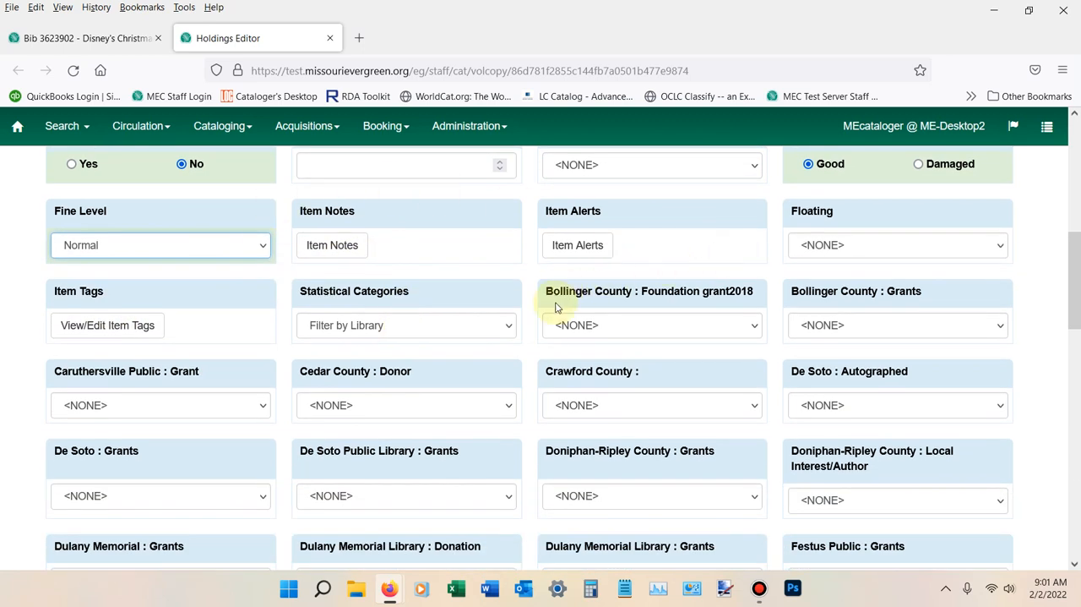
scroll(479, 367, "up", 2)
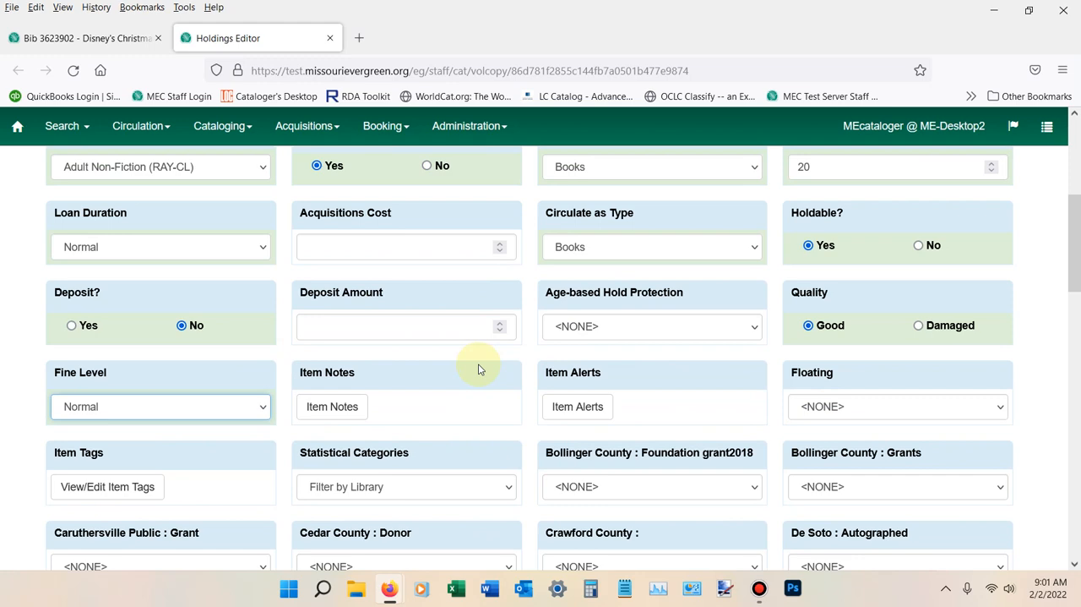
scroll(478, 369, "down", 4)
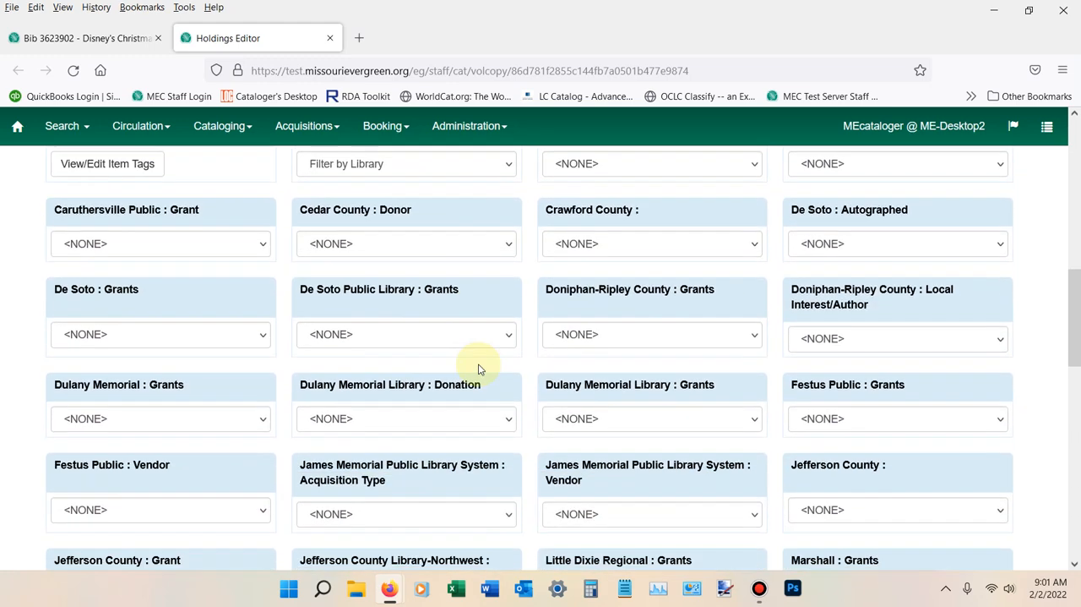
scroll(479, 359, "down", 3)
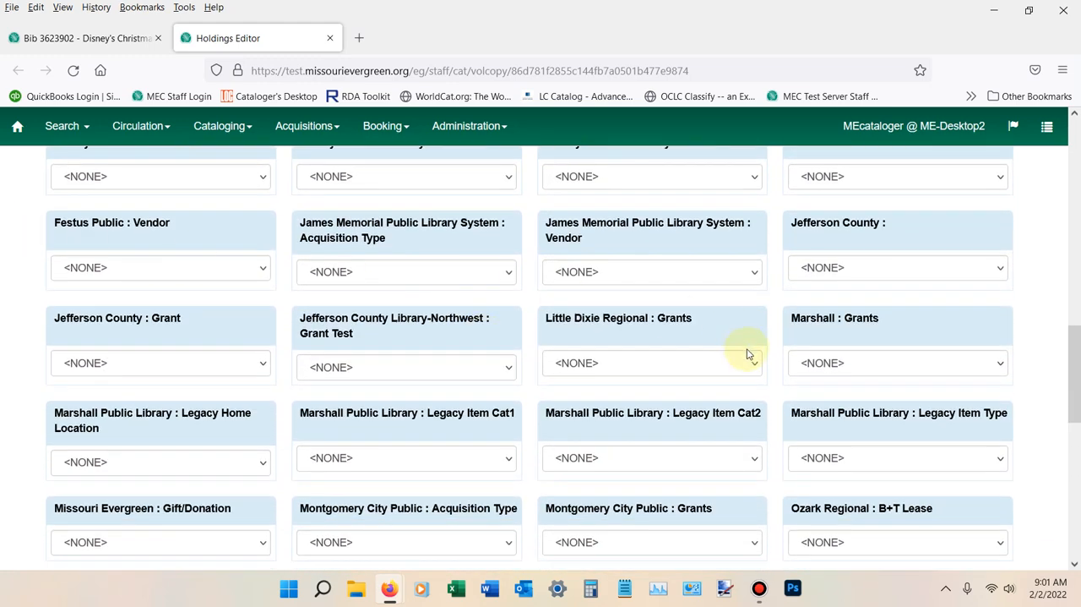
scroll(554, 413, "down", 2)
scroll(507, 414, "down", 2)
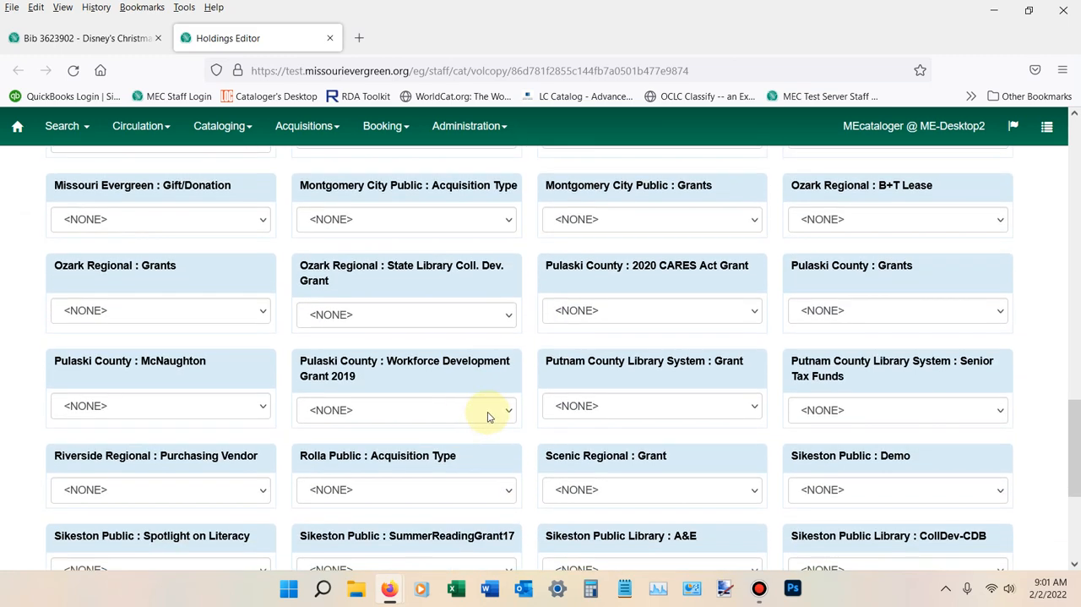
scroll(541, 414, "down", 1)
scroll(558, 413, "down", 1)
scroll(499, 425, "down", 1)
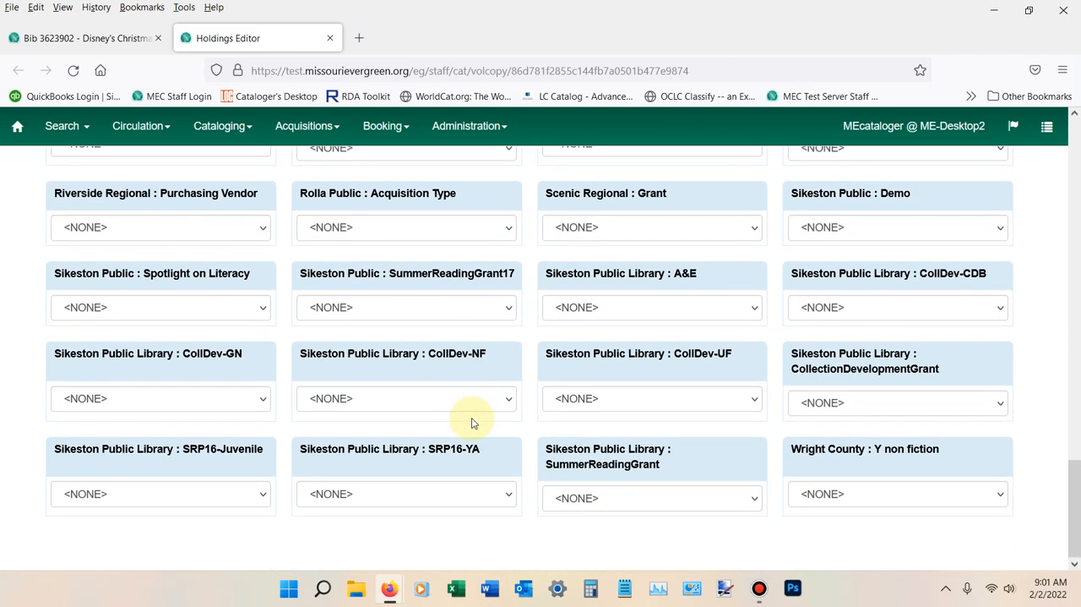
scroll(472, 420, "up", 15)
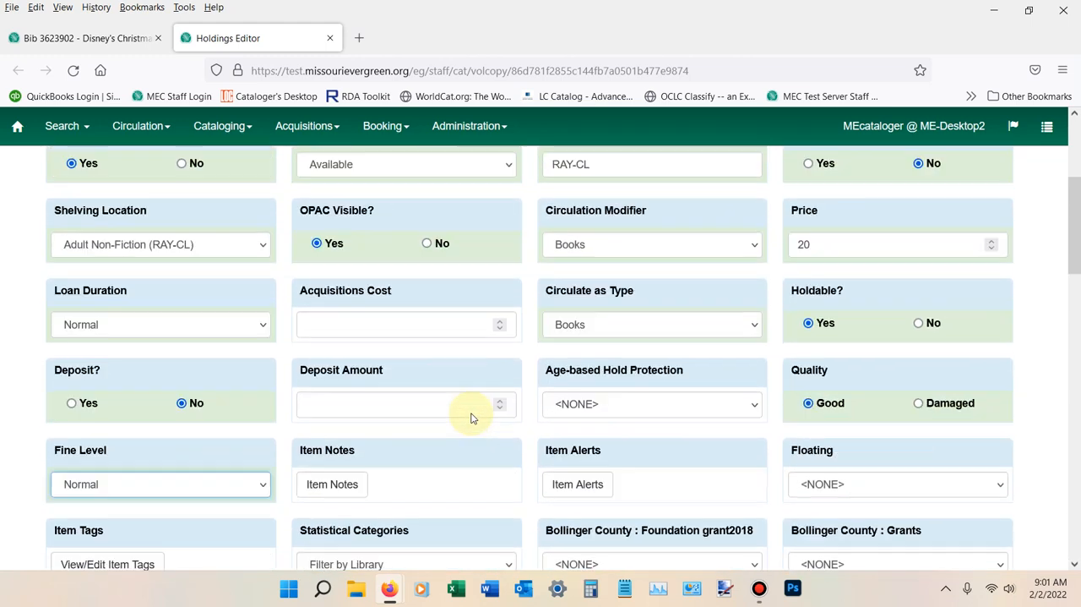
Save the RAY-CL Adult Non item template
scroll(471, 418, "up", 3)
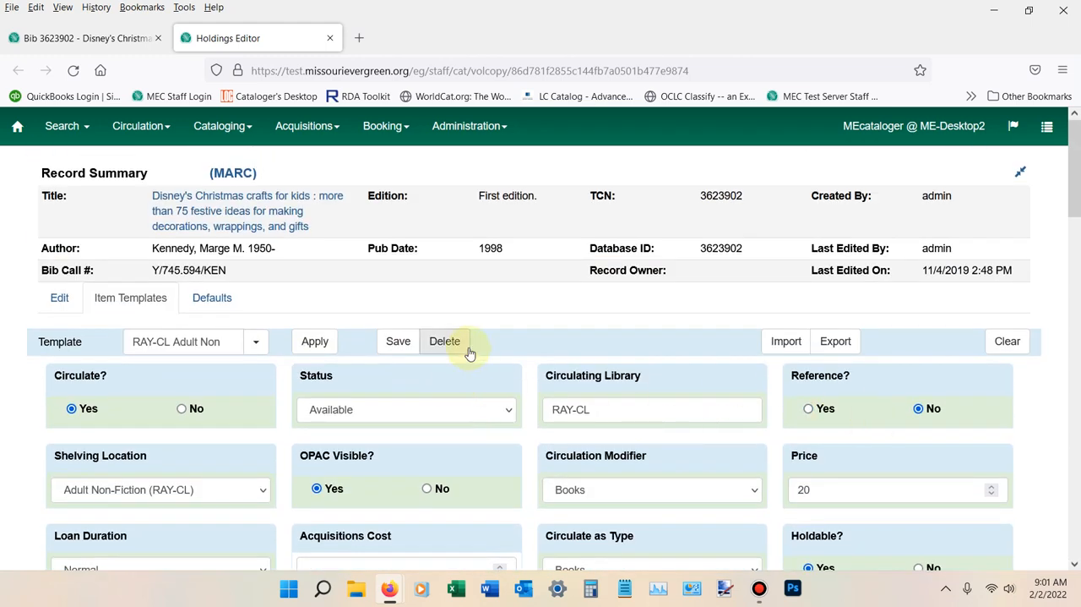
left_click(399, 344)
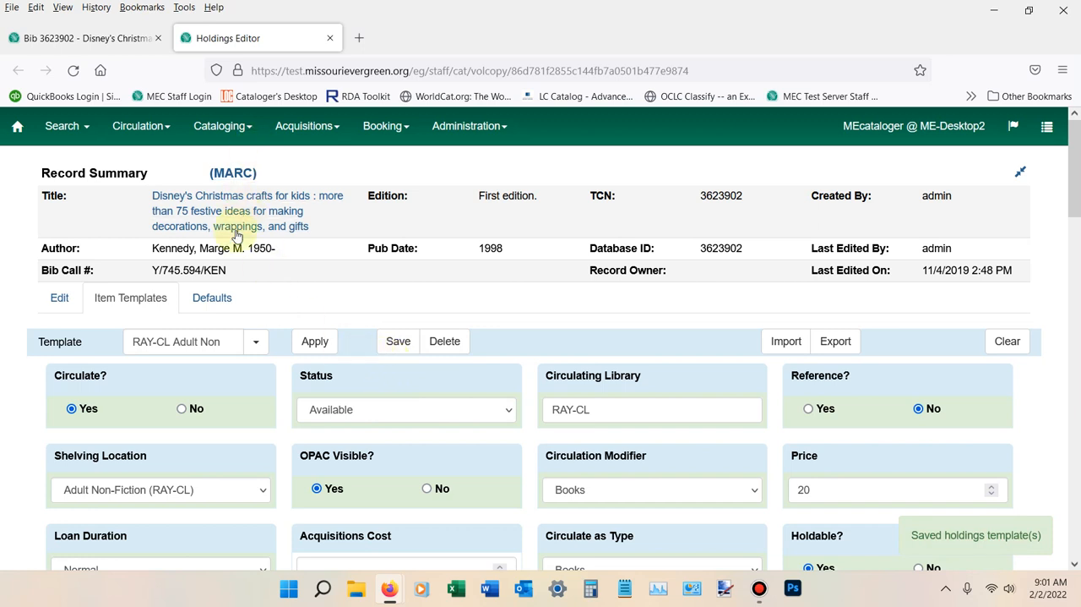
Return to editing the record's holdings and set the Owning Library to RAY-CL and the Classification to Dewey (DDC)
left_click(53, 300)
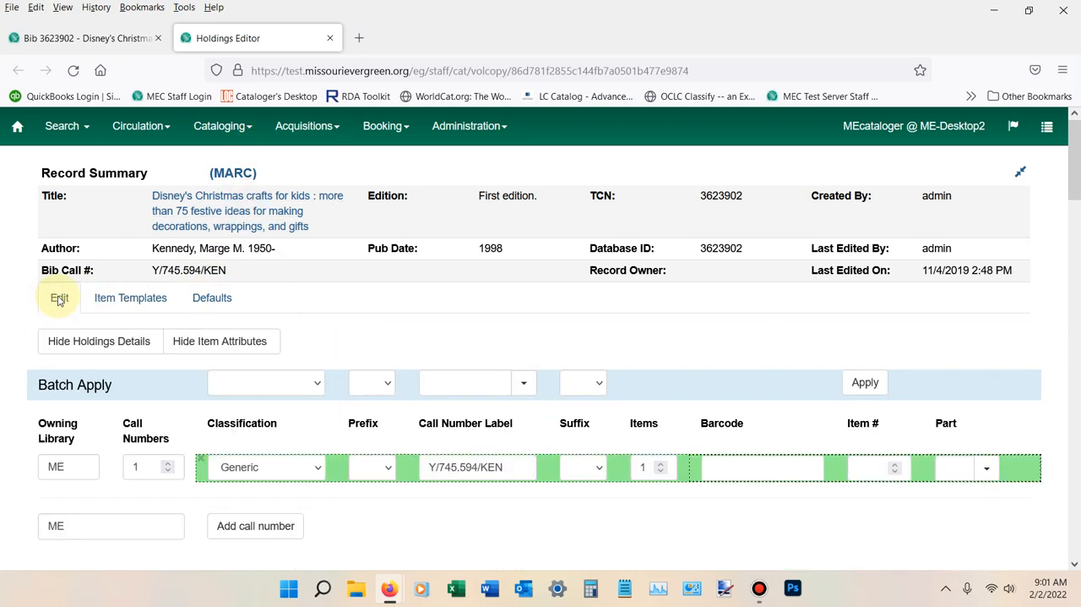
left_click(84, 469)
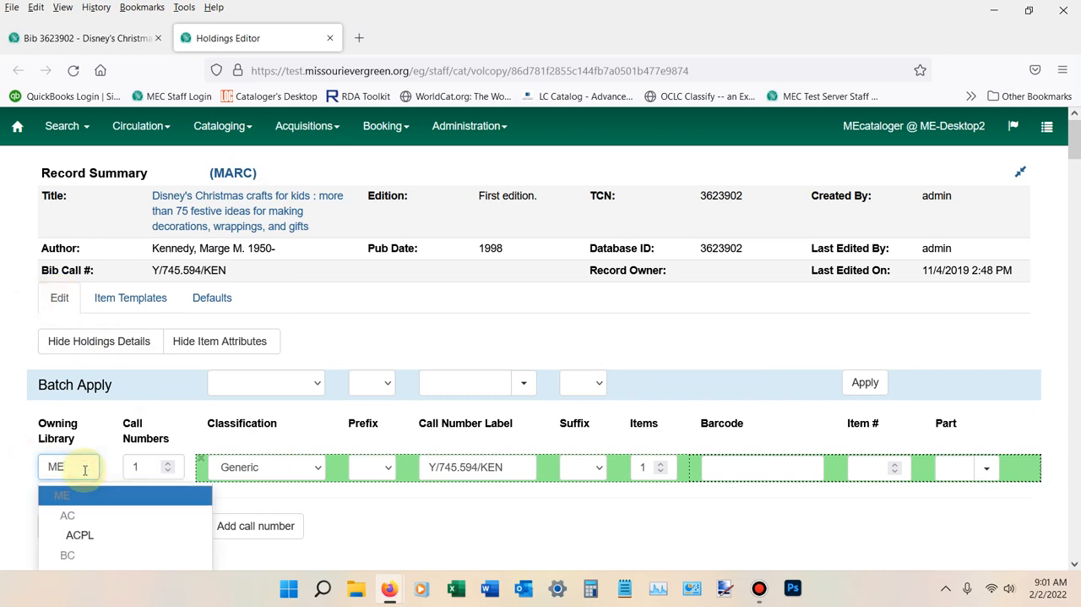
key("BackSpace")
key("BackSpace")
type("RAy")
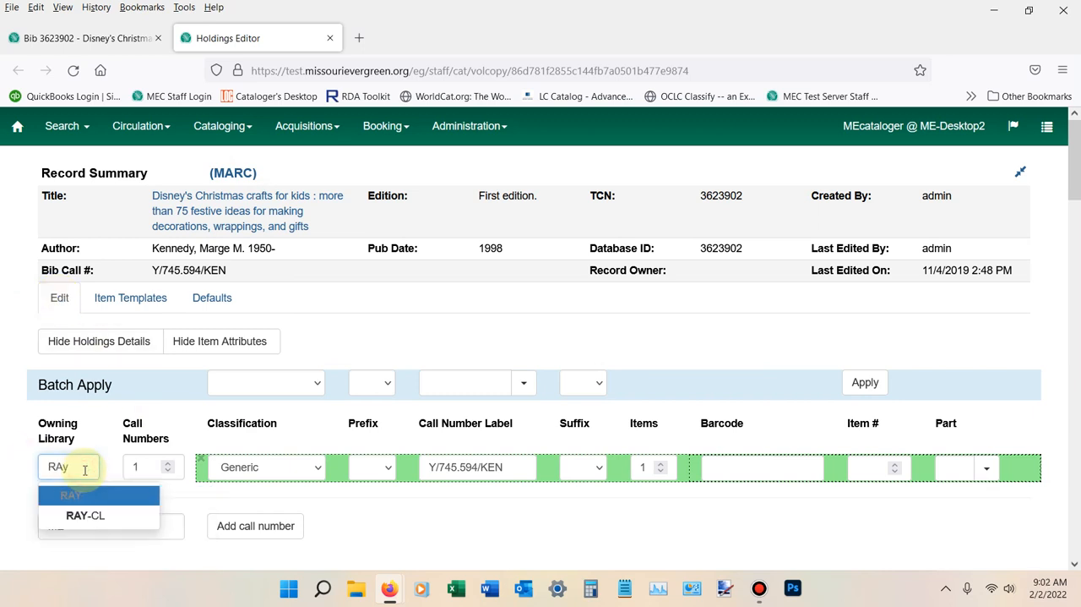
left_click(95, 515)
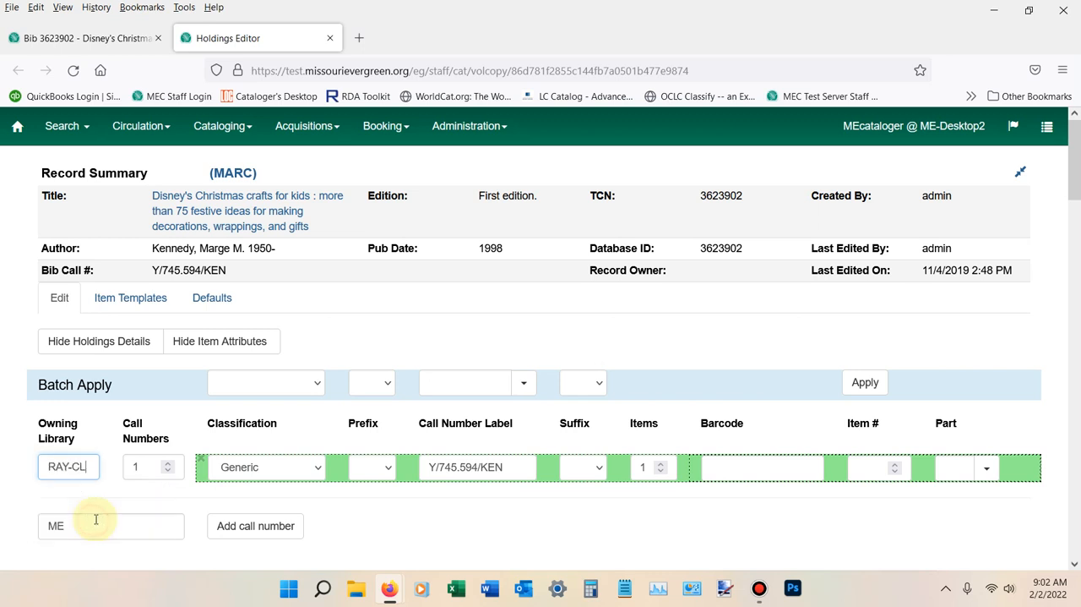
left_click(274, 467)
left_click(253, 512)
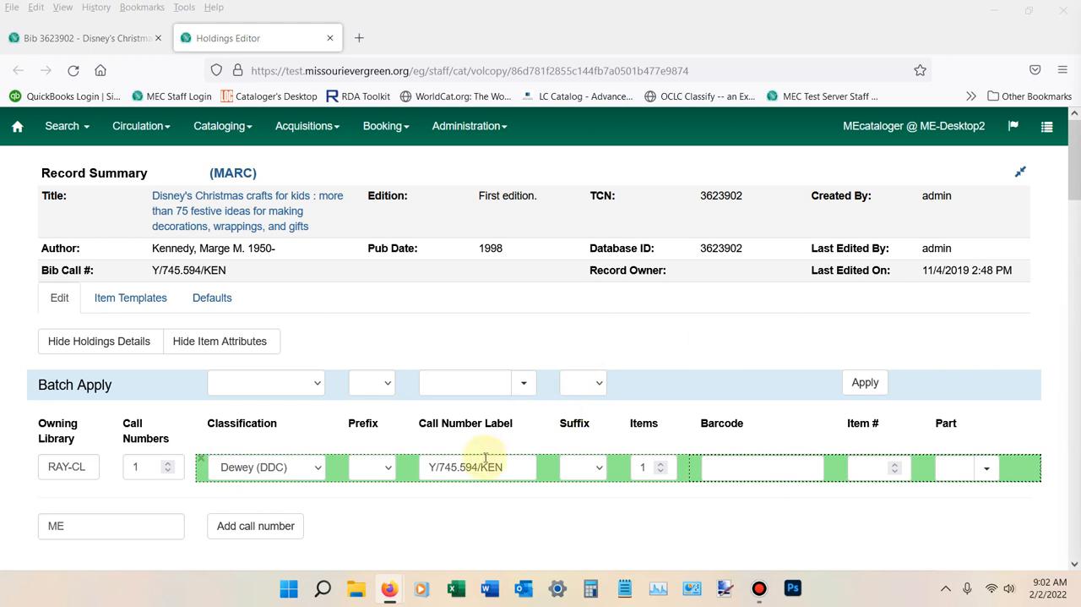
Replace the Call Number Label with 745 KEN and enter Train032 as the item's barcode
left_click_drag(517, 467, 393, 466)
right_click(439, 467)
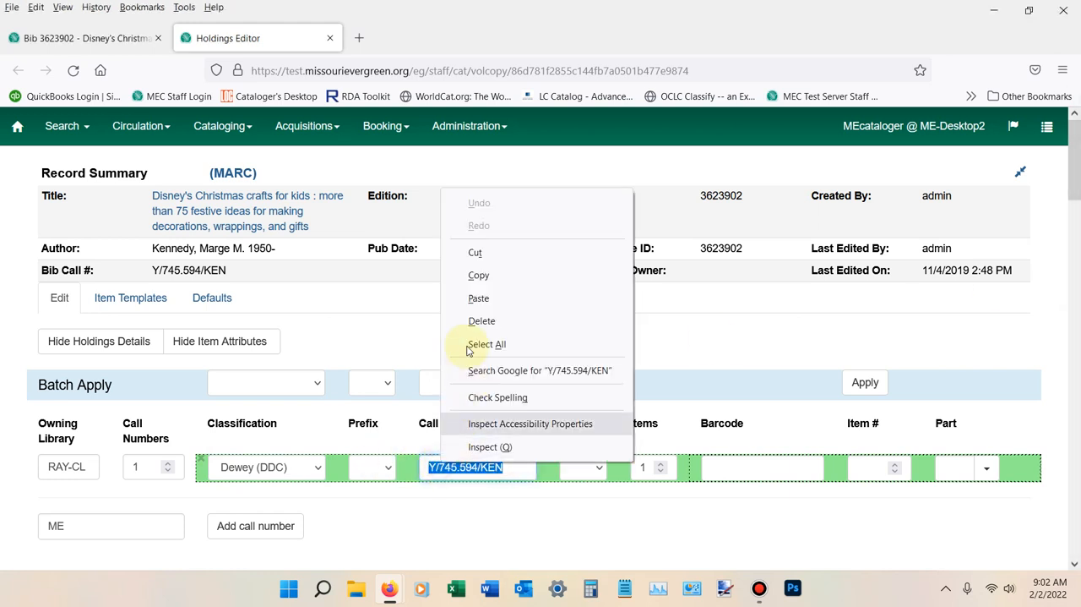
left_click(476, 295)
left_click(749, 467)
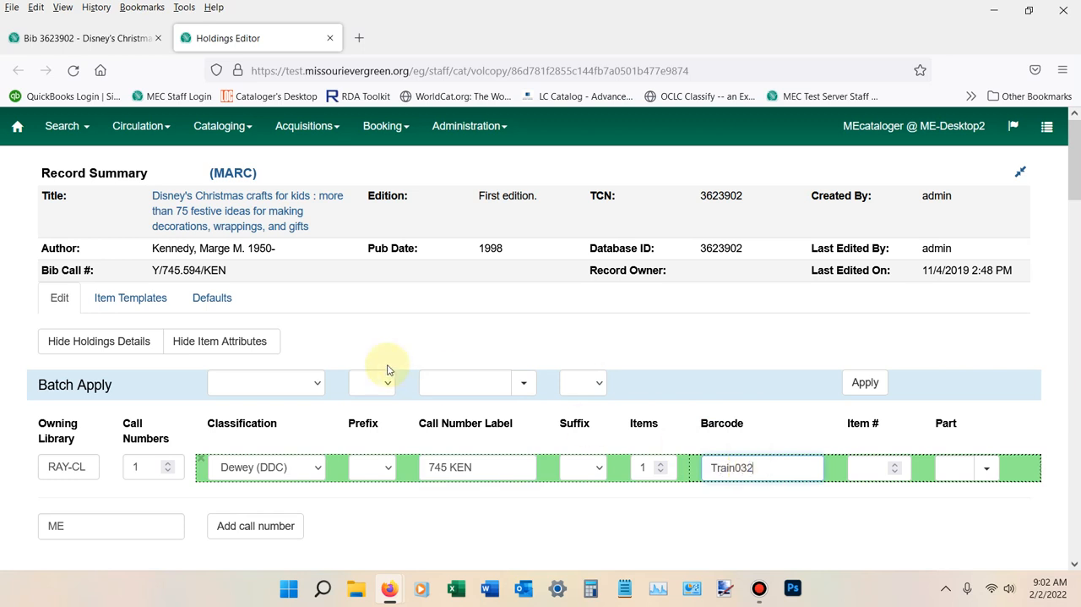
Apply the RAY-CL Adult Non template to the working item
scroll(386, 367, "down", 3)
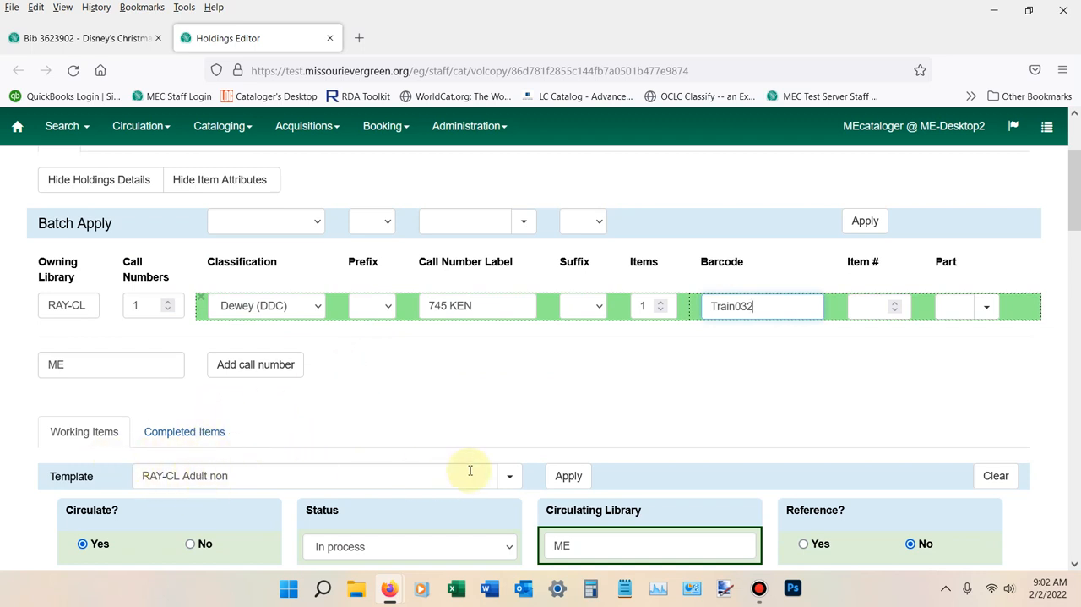
left_click(510, 478)
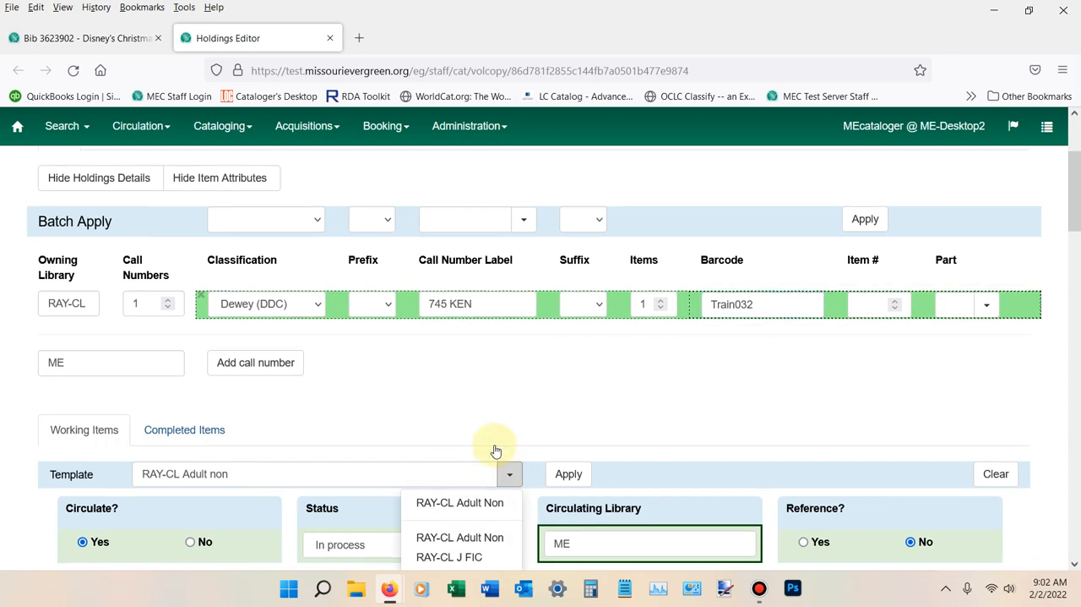
scroll(495, 449, "down", 1)
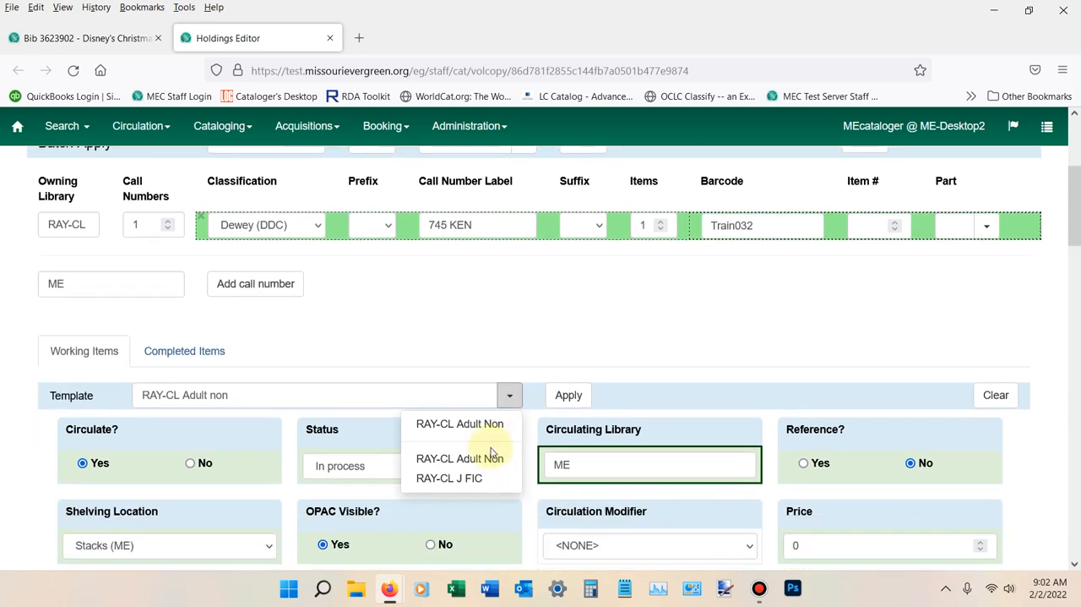
left_click(443, 424)
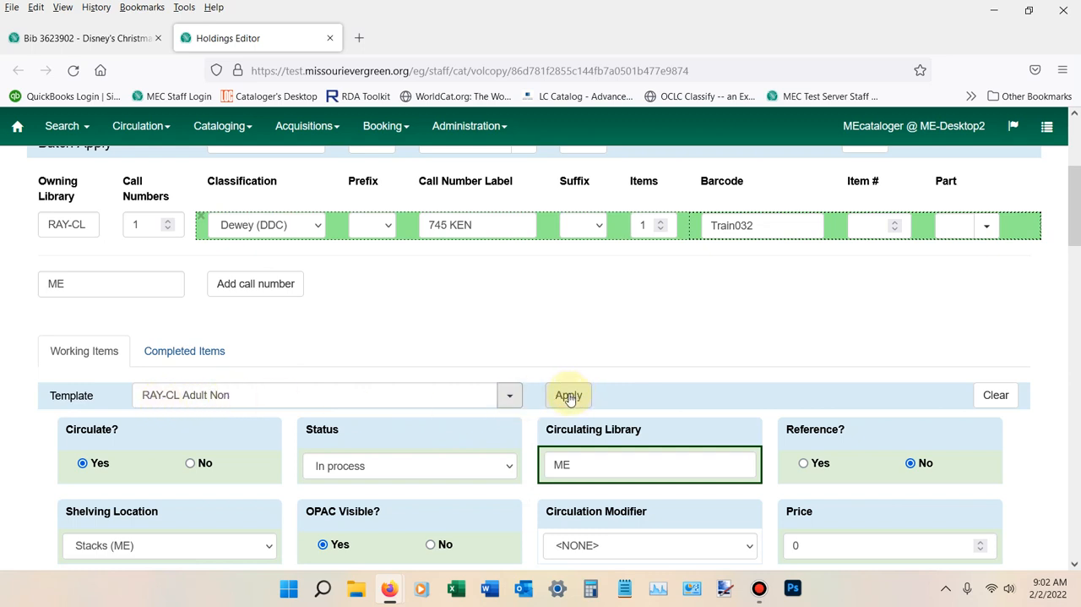
scroll(567, 397, "down", 2)
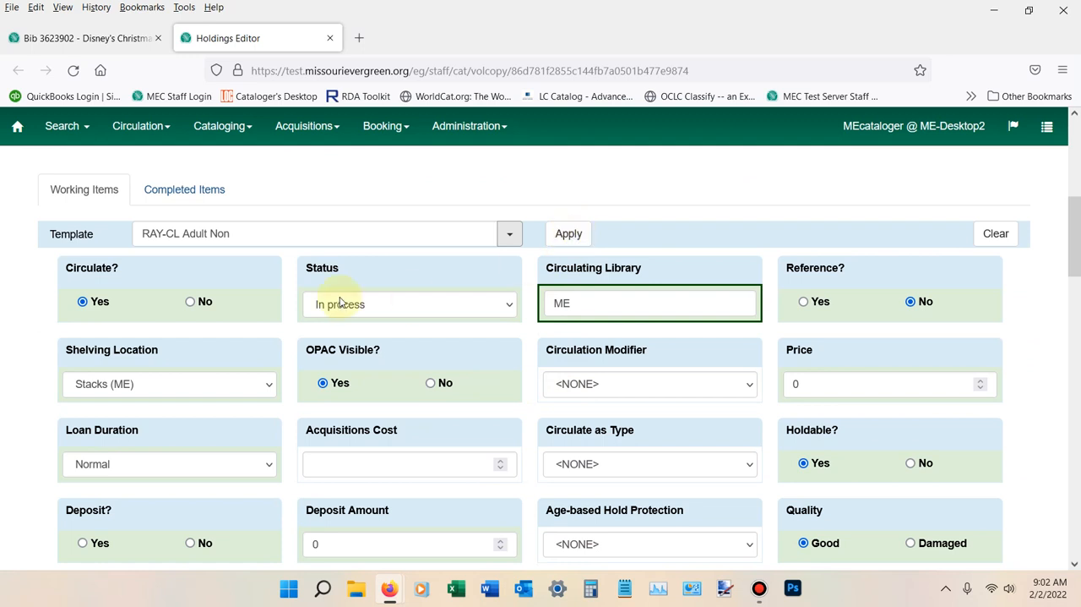
left_click(576, 240)
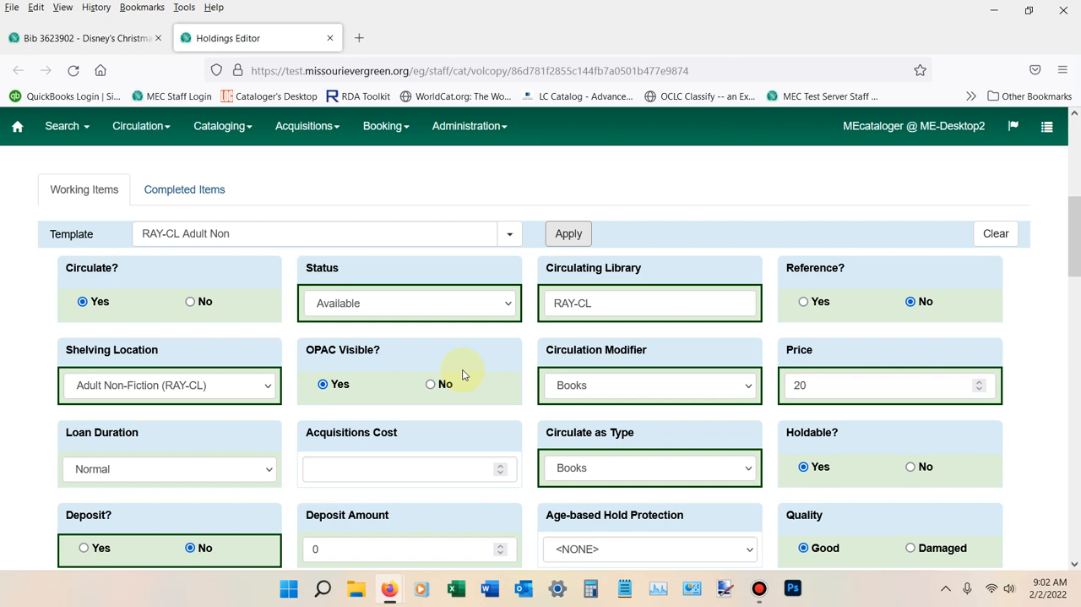
Save the new Train032 item and exit the holdings editor
scroll(462, 375, "down", 1)
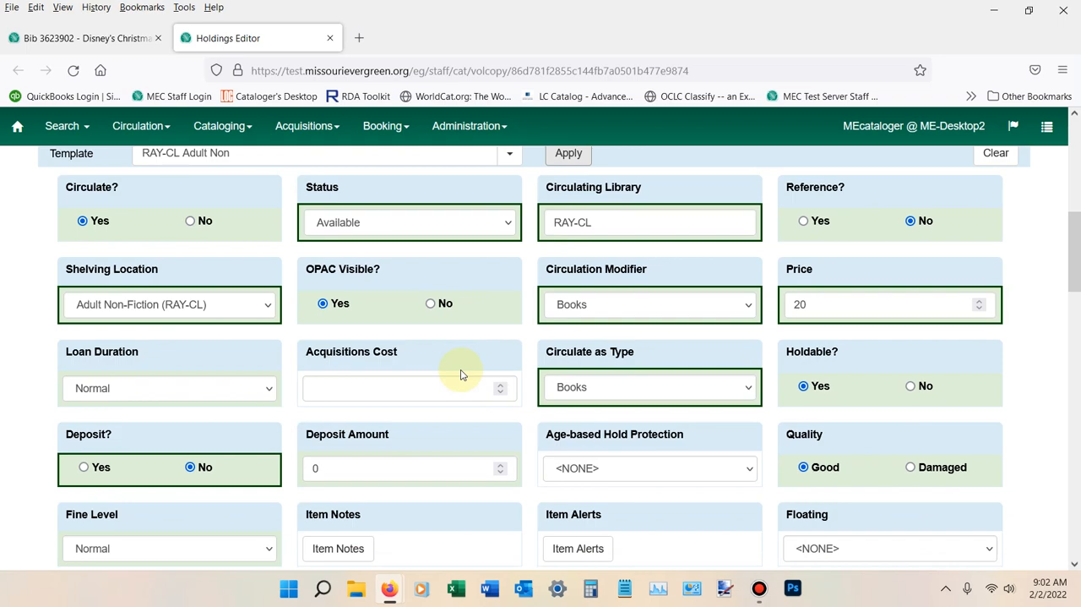
left_click_drag(1074, 238, 1043, 515)
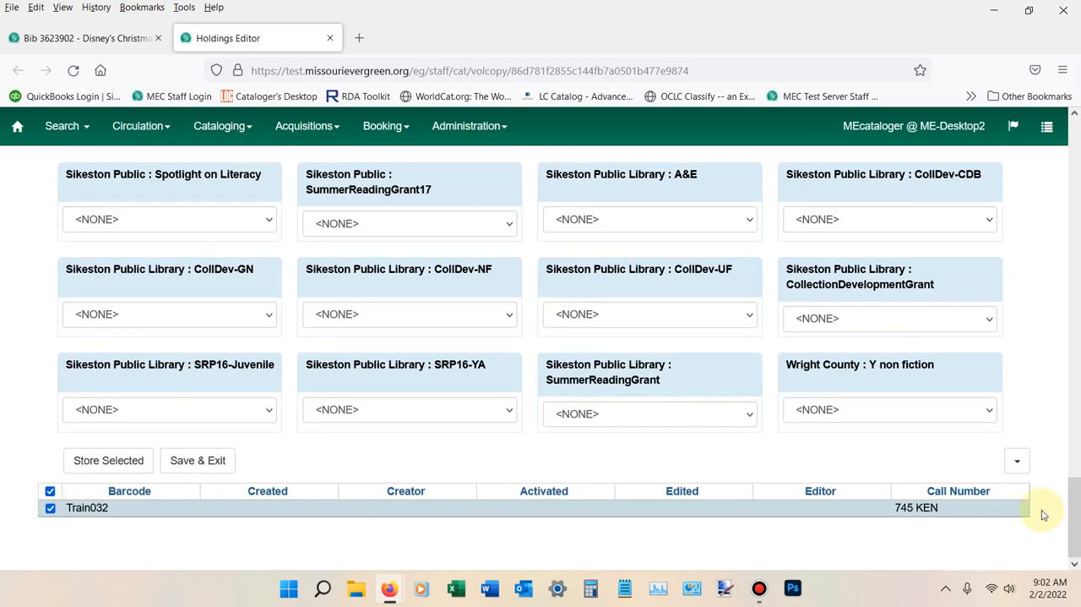
left_click(189, 461)
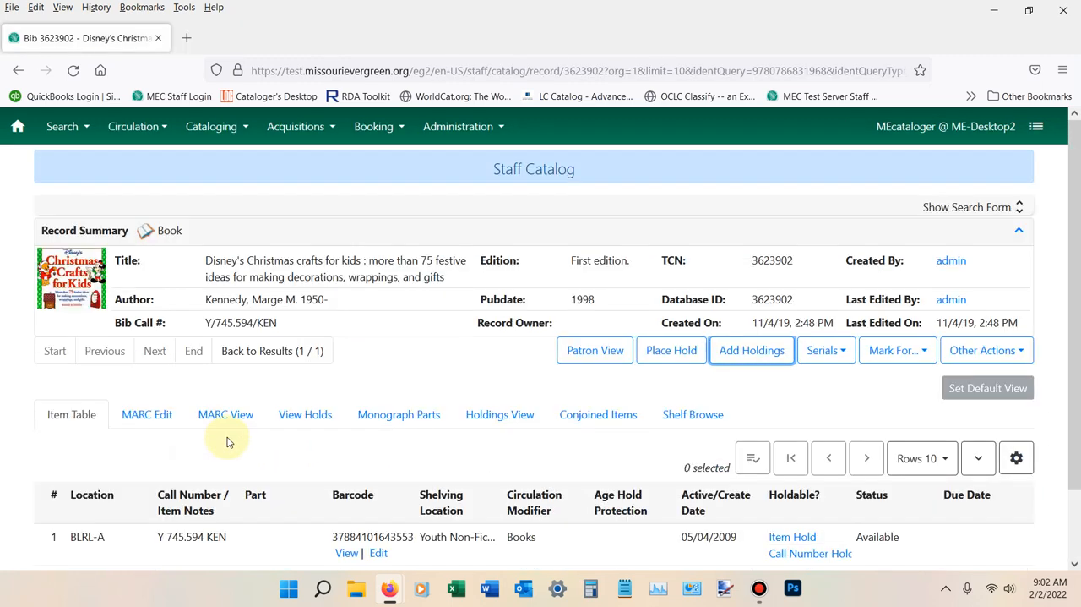
Check the catalog record's item table for the new RAY-CL item and reload the page to refresh the list
scroll(224, 439, "down", 1)
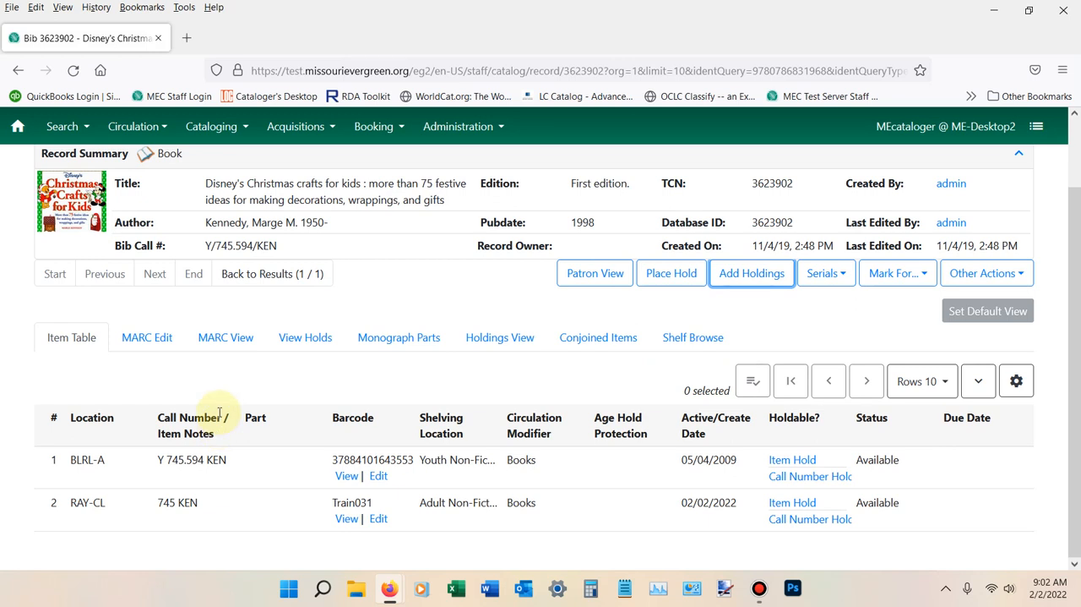
scroll(220, 413, "up", 1)
scroll(220, 413, "down", 1)
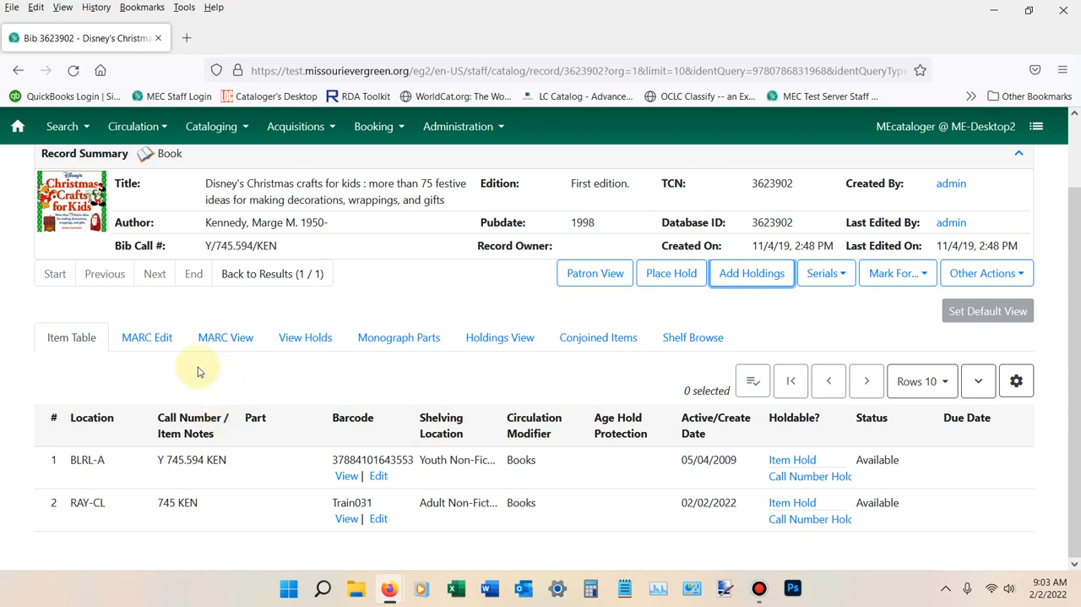
left_click(73, 70)
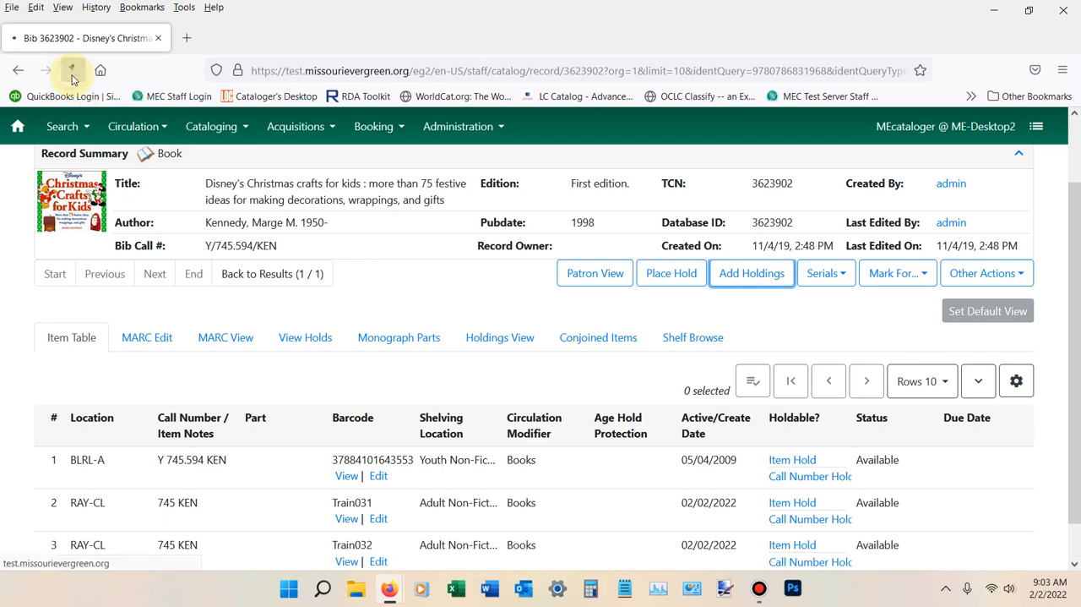